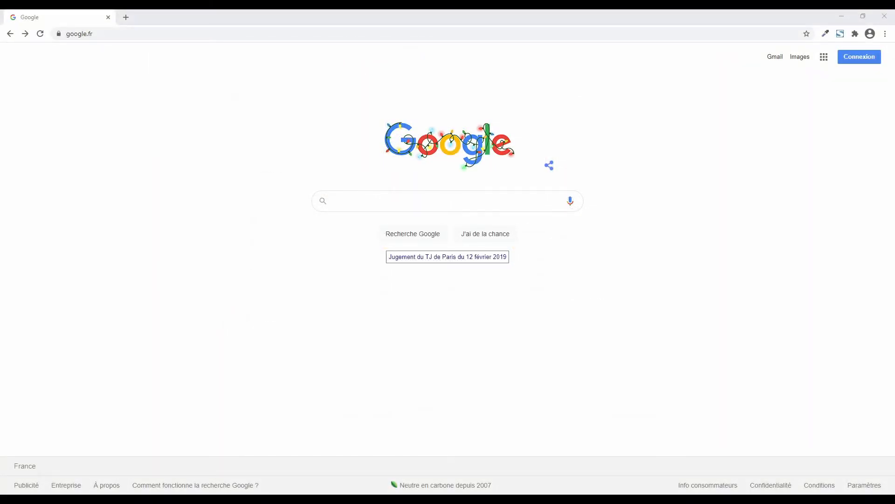
Search Google for "notion" and open the Notion website from the results.
left_click(509, 203)
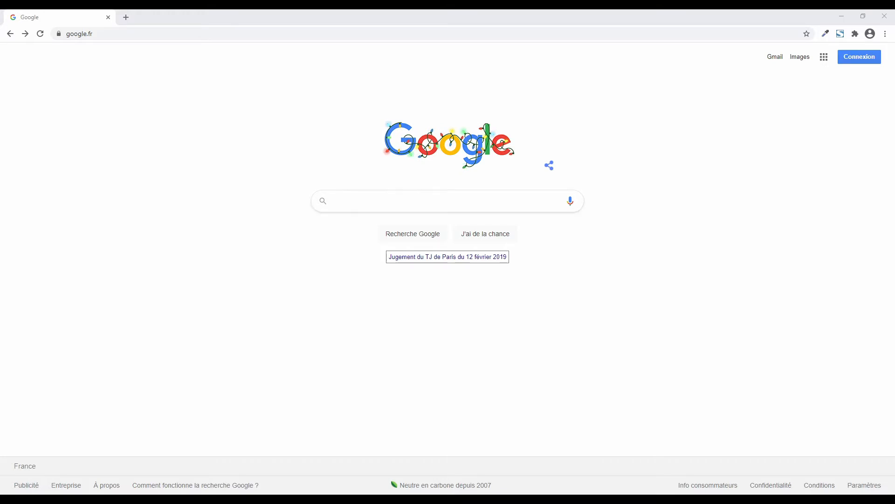
type("notion")
key("Return")
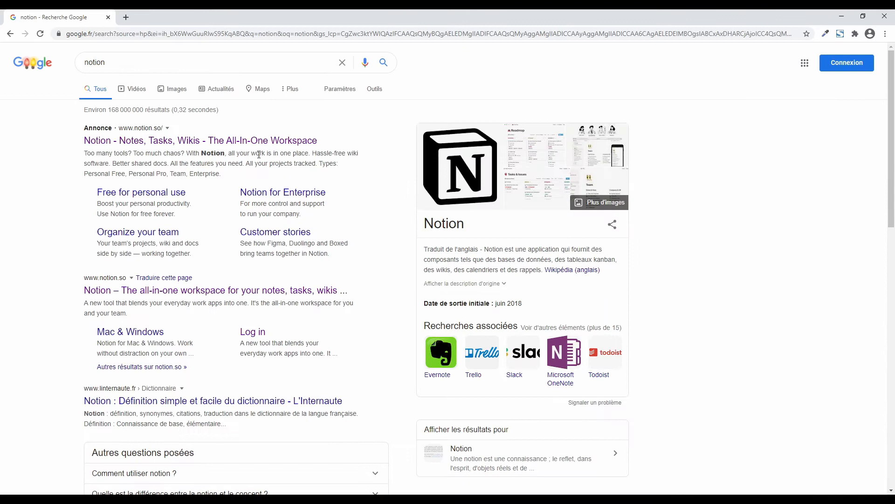
left_click(247, 141)
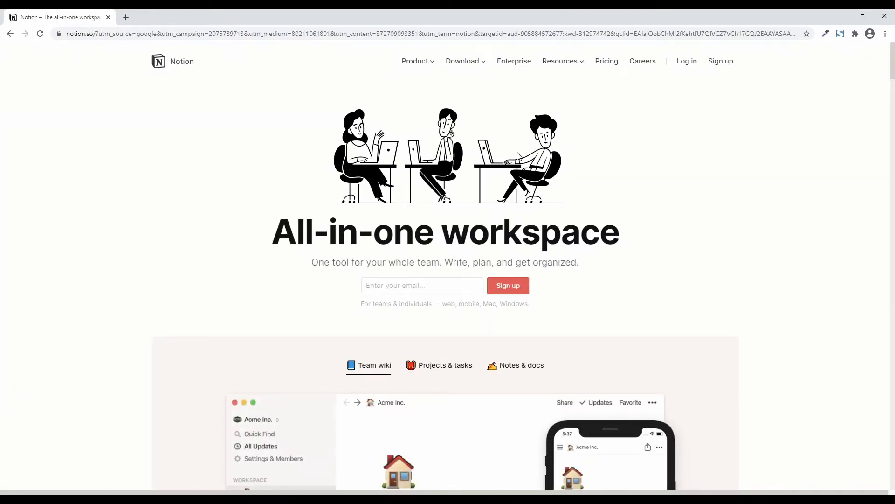
View Notion's sign-up page, then go to its log-in page.
left_click(724, 63)
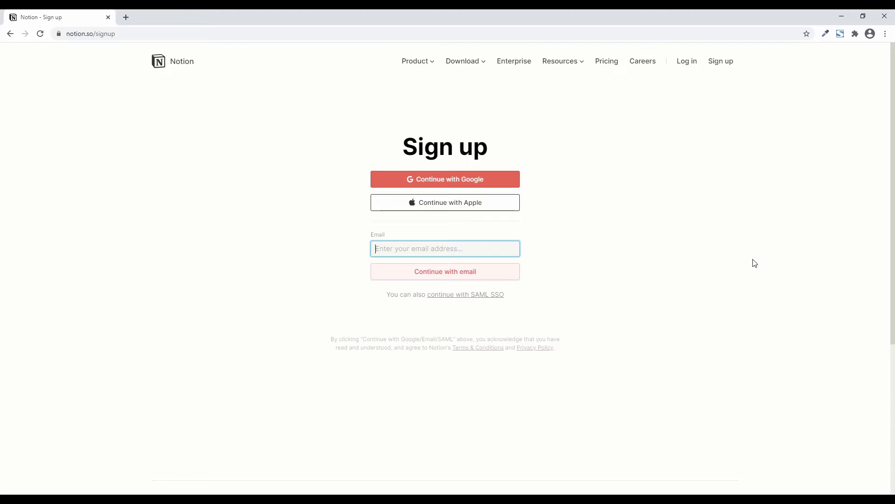
left_click(690, 63)
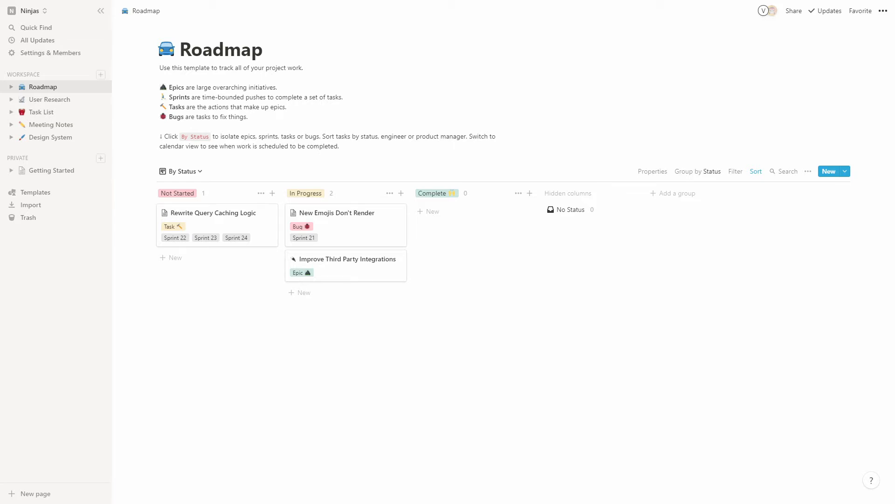
Create an empty private page titled "La chocolaterie" and open it as a full page.
left_click(55, 494)
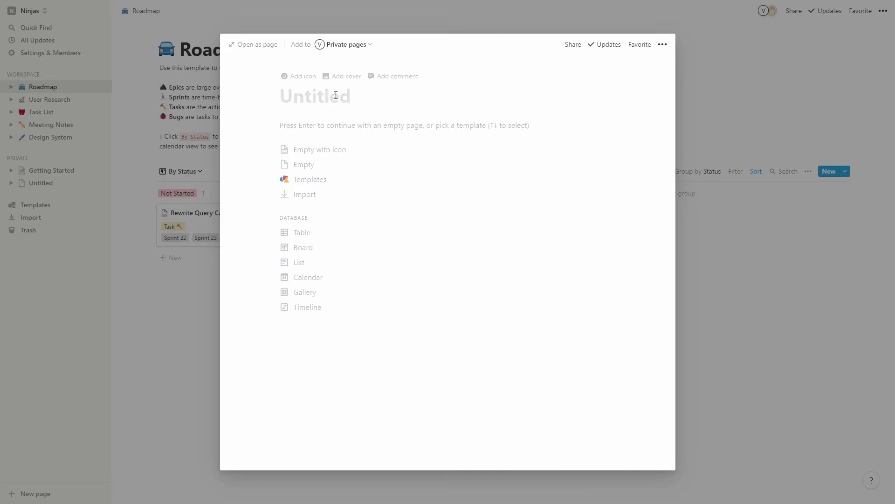
type("La chocolaterie")
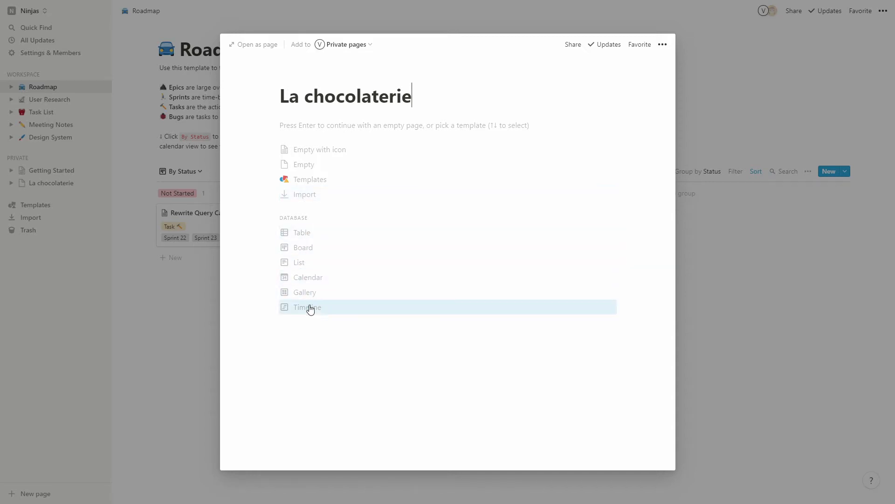
left_click(301, 167)
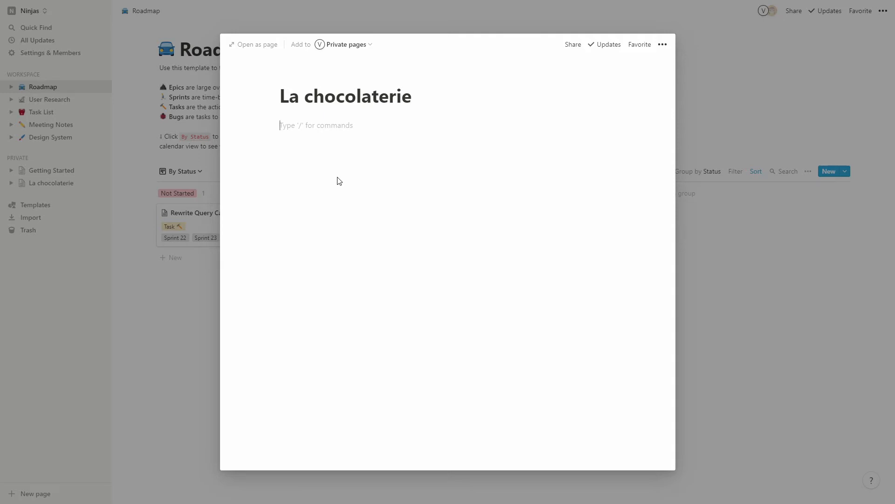
left_click(251, 46)
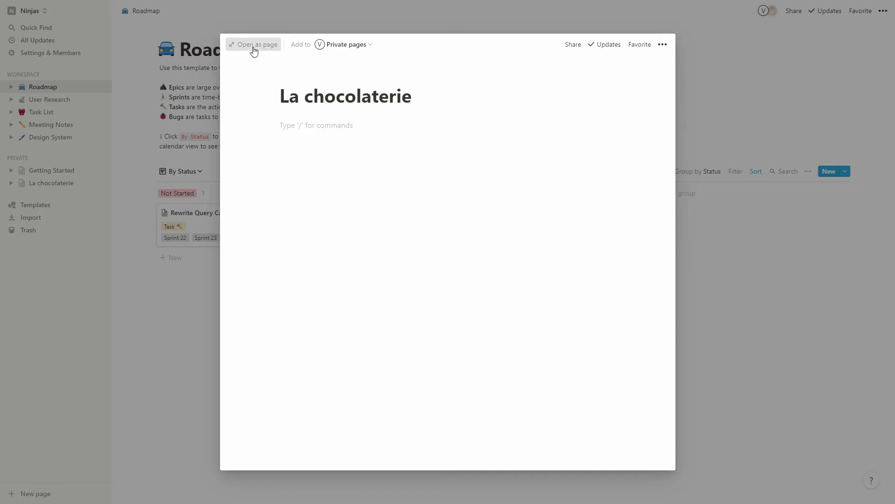
Browse the basic block types and add a Heading 1 block reading "Nos créations" in the page body.
left_click(378, 116)
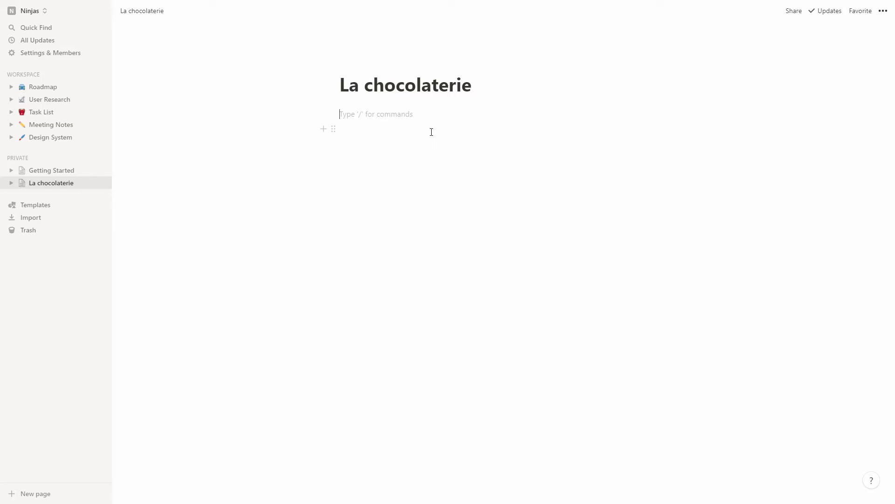
type("/")
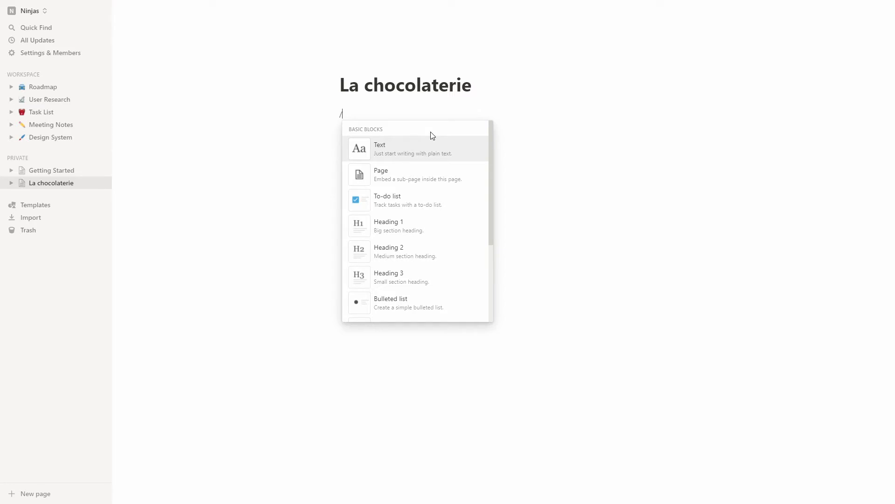
key("Down")
key("Down")
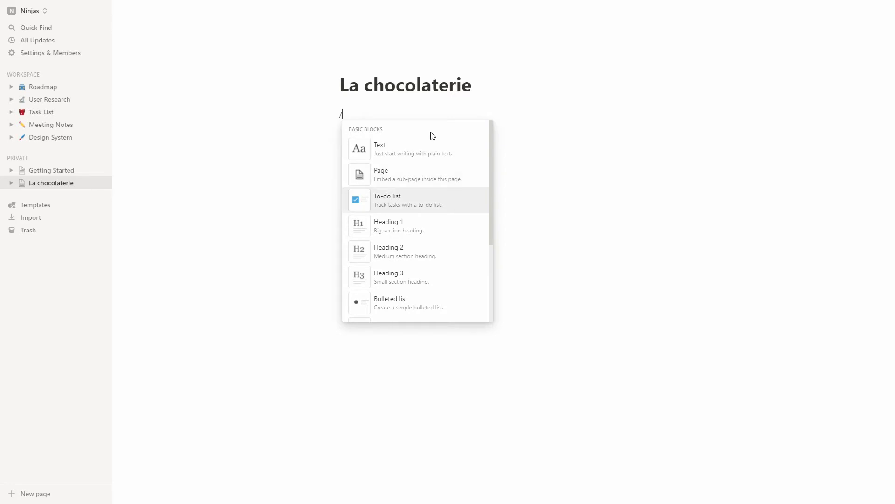
key("Down")
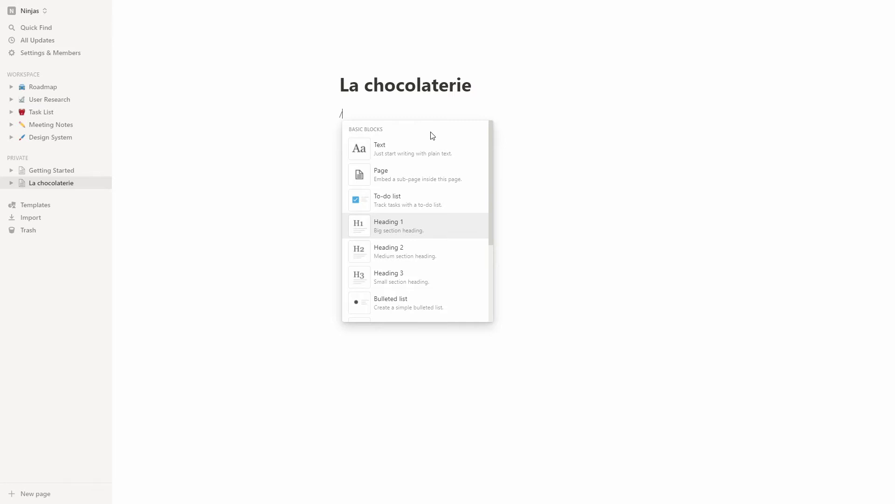
key("Up")
key("Up")
key("Up")
key("Down")
key("Down")
key("Down")
key("Down")
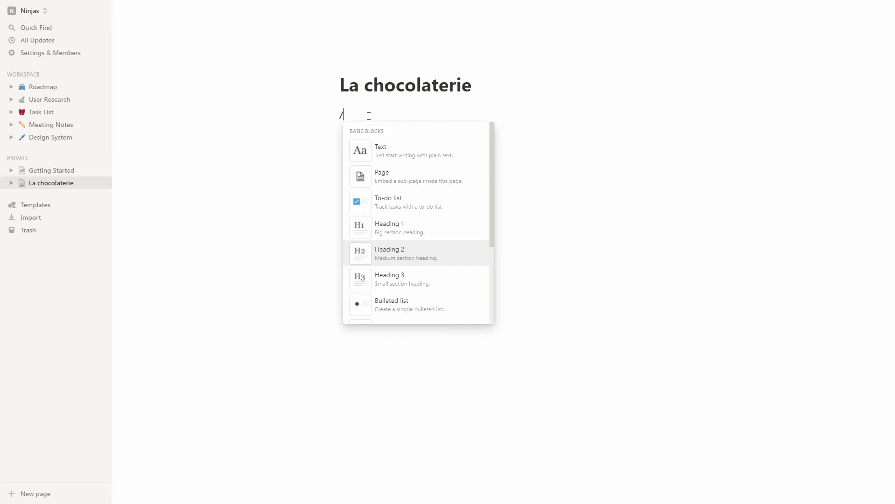
key("Up")
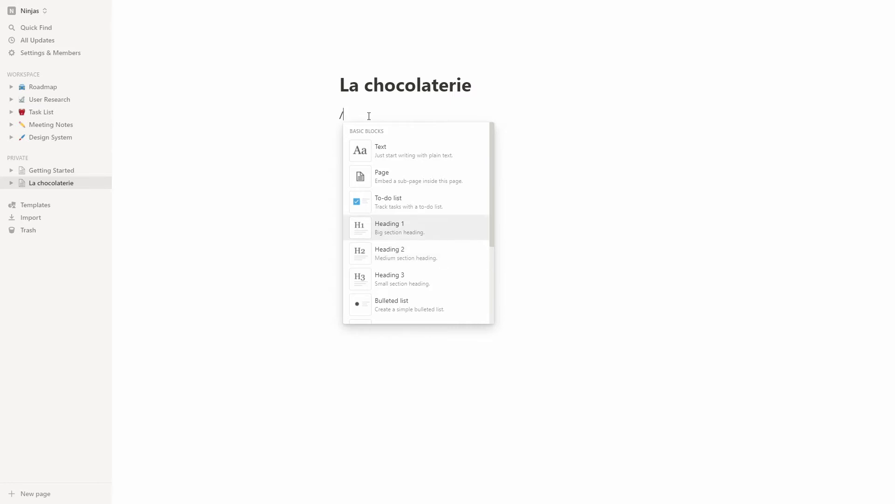
key("Return")
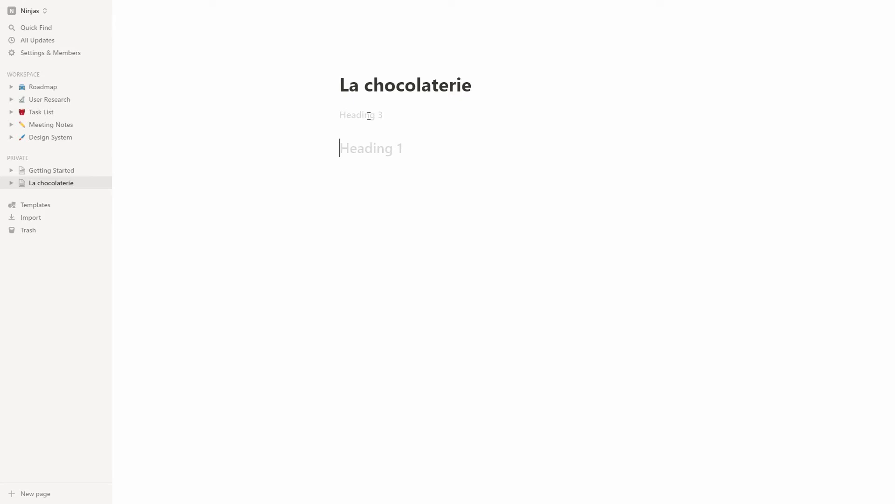
type("Nos créations")
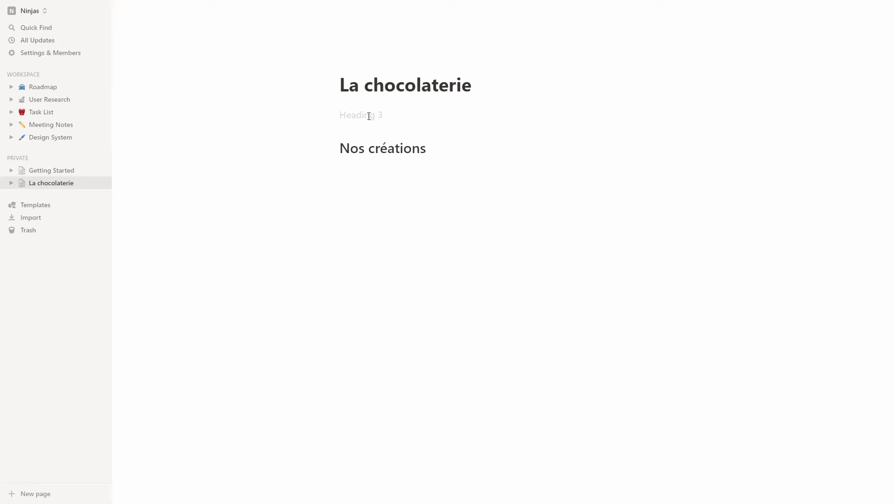
Add a Heading 2 block reading "Des coffrets conçus comme des écrins" below "Nos créations".
key("Return")
type("/")
key("Down")
key("Down")
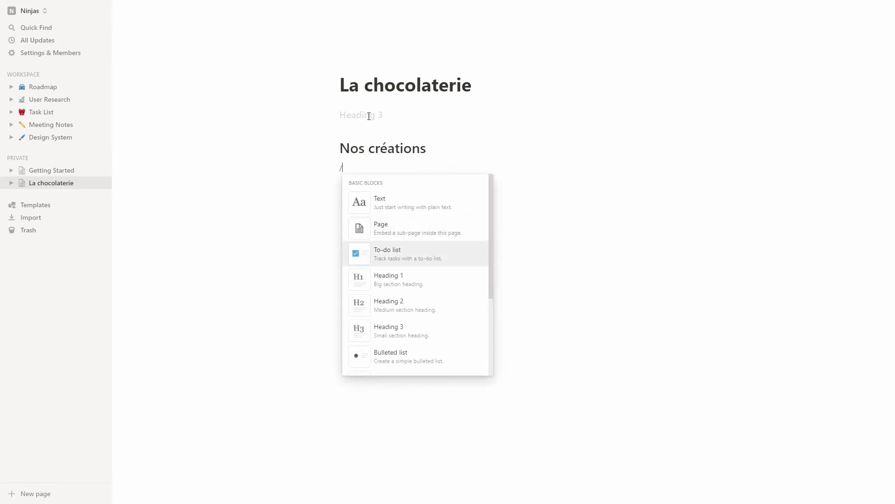
key("Down")
key("Down")
key("Return")
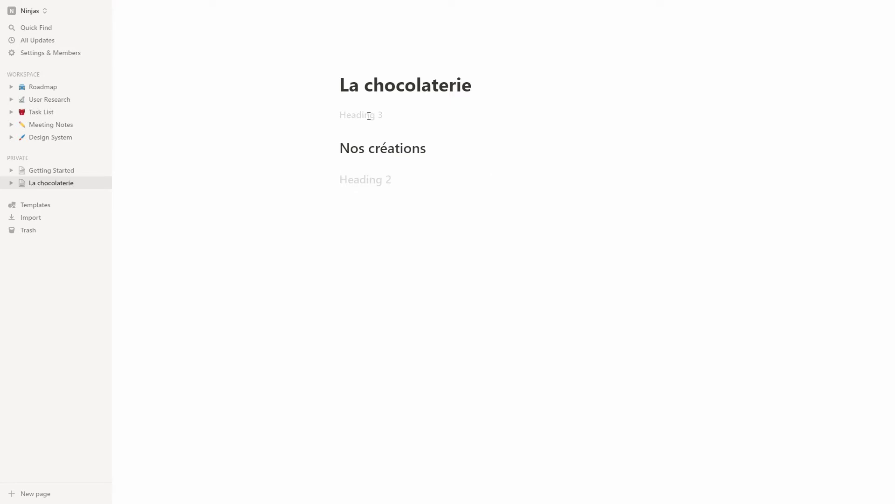
type("Des coffrets conçus")
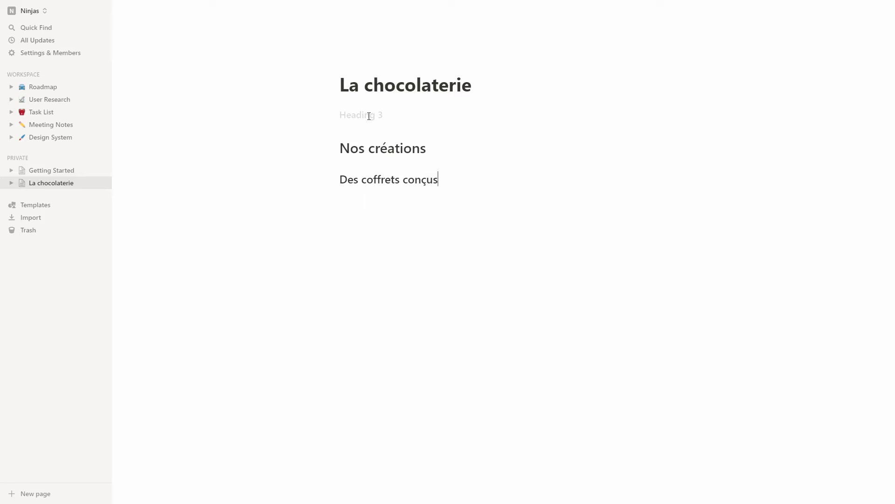
type(" comme des écrins")
Add a Heading 3 block reading "Chocolat extra noir" below the Heading 2, followed by a new empty line.
key("Return")
type("/")
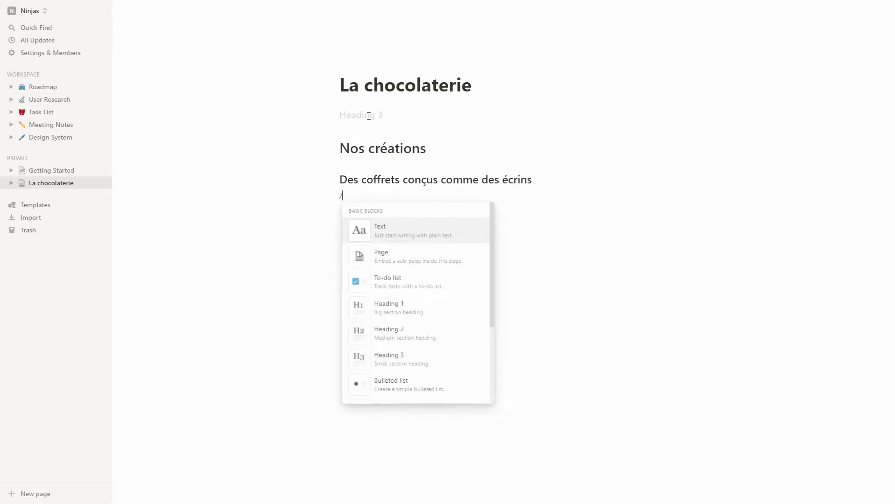
key("Down")
key("Down")
key("Down")
key("Down")
key("Down")
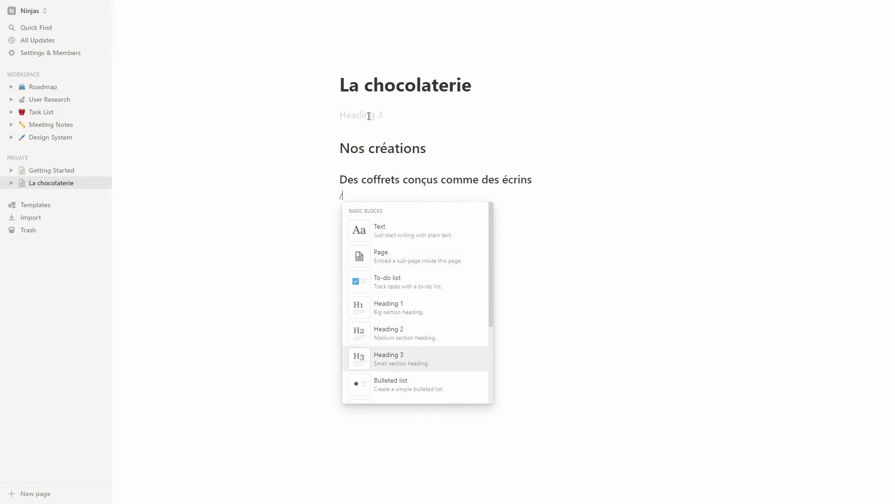
key("Return")
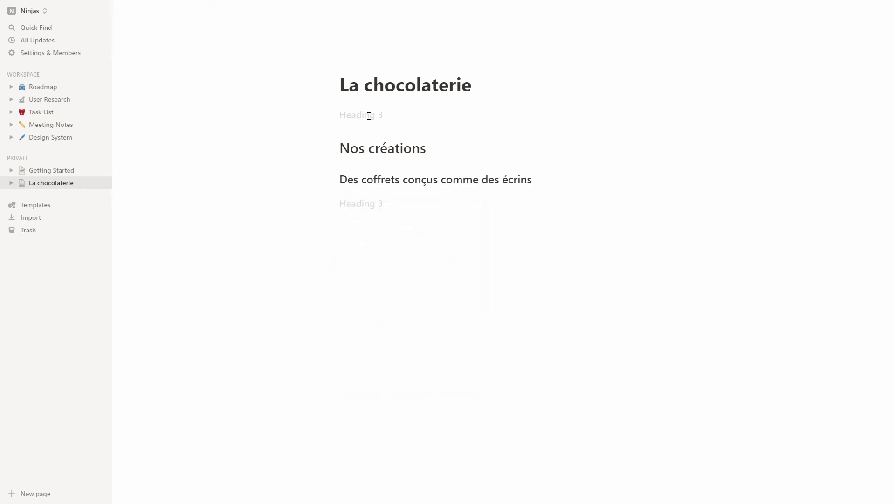
type("Chocolat extra noire")
key("BackSpace")
key("Return")
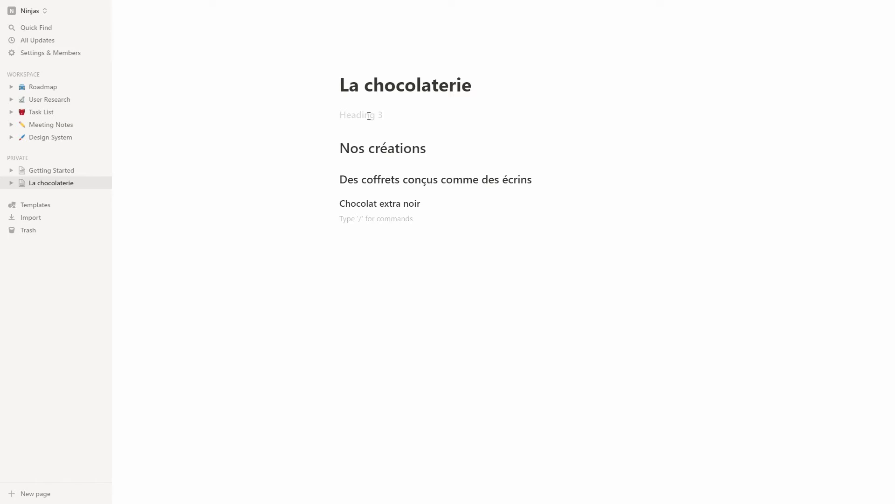
Below "Chocolat extra noir", try Heading 1 with trial text, clear the text, and switch the empty block to Heading 2, then Heading 3.
type("# ")
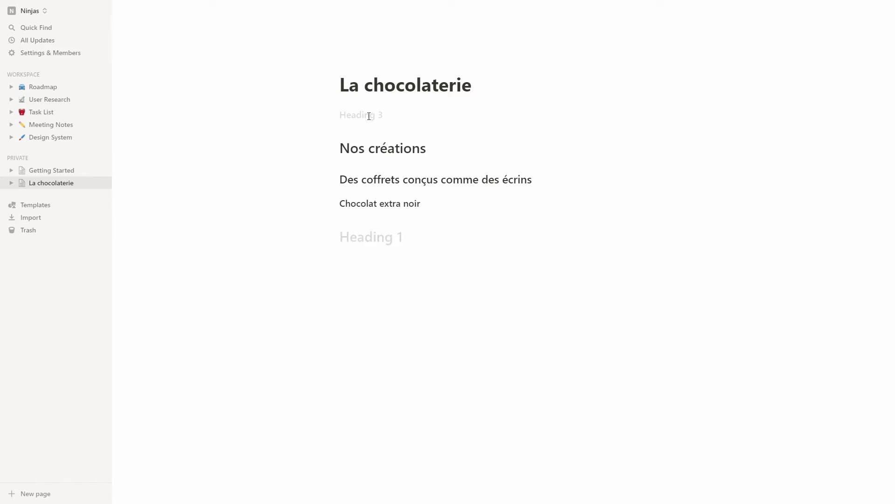
type("jjjjj")
key("BackSpace")
key("BackSpace")
key("BackSpace")
key("BackSpace")
key("BackSpace")
key("ctrl+alt+2")
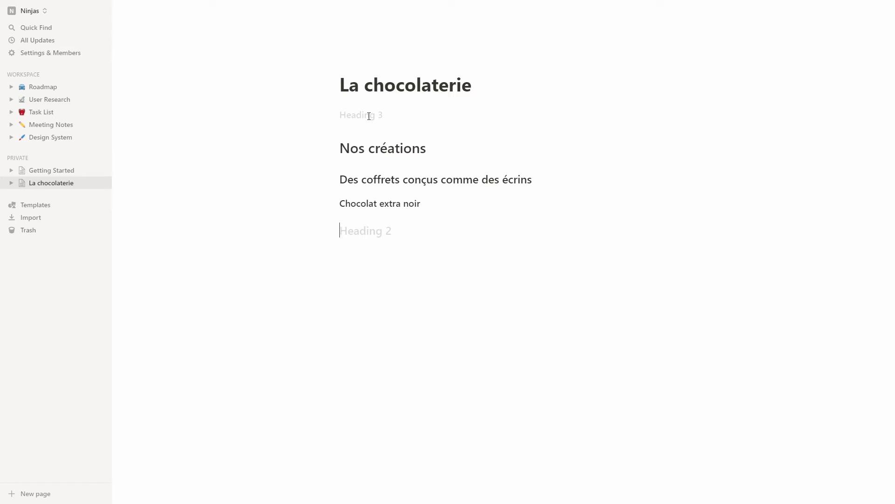
key("ctrl+alt+3")
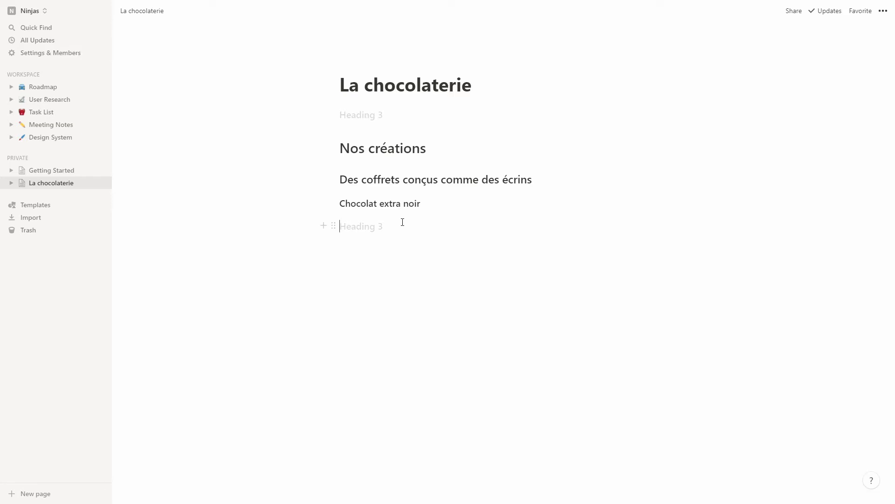
Insert an image block below the empty Heading 3 and upload the picture of the chocolate box into it.
type("/")
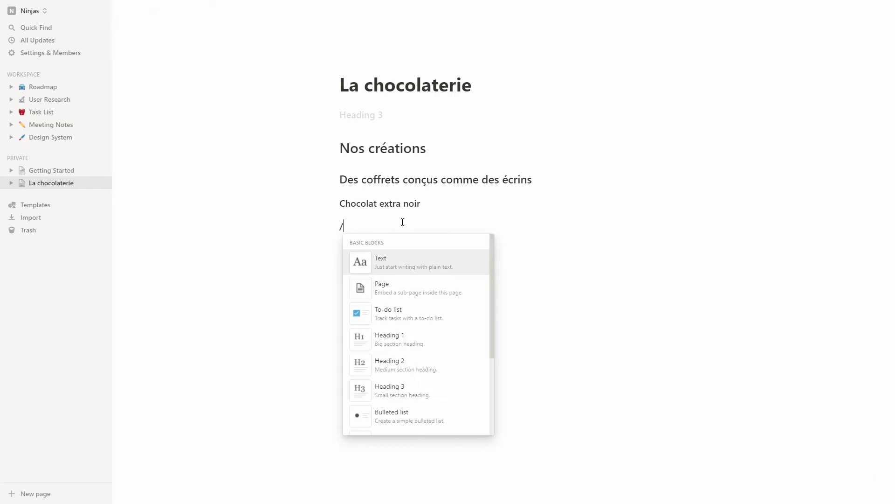
type("im")
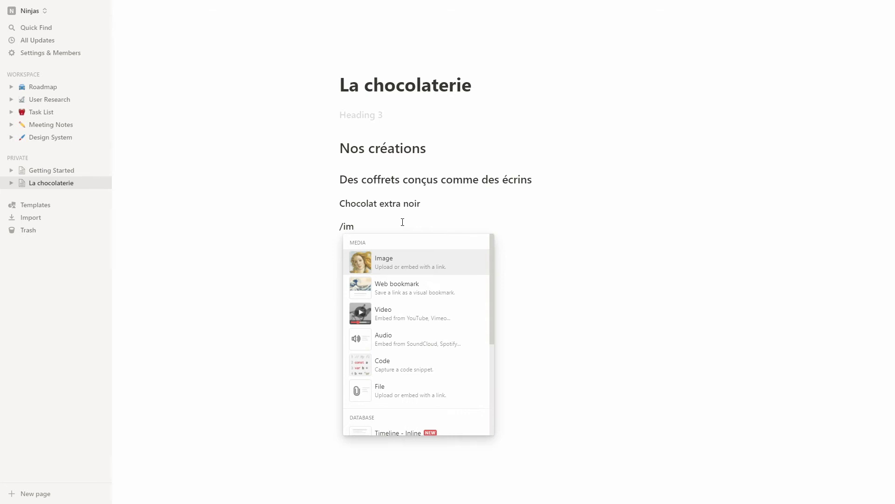
left_click(382, 262)
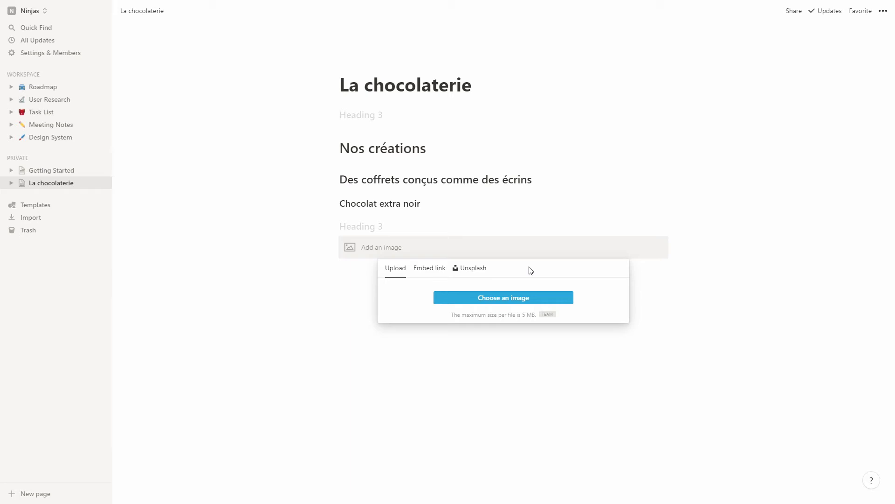
left_click(507, 302)
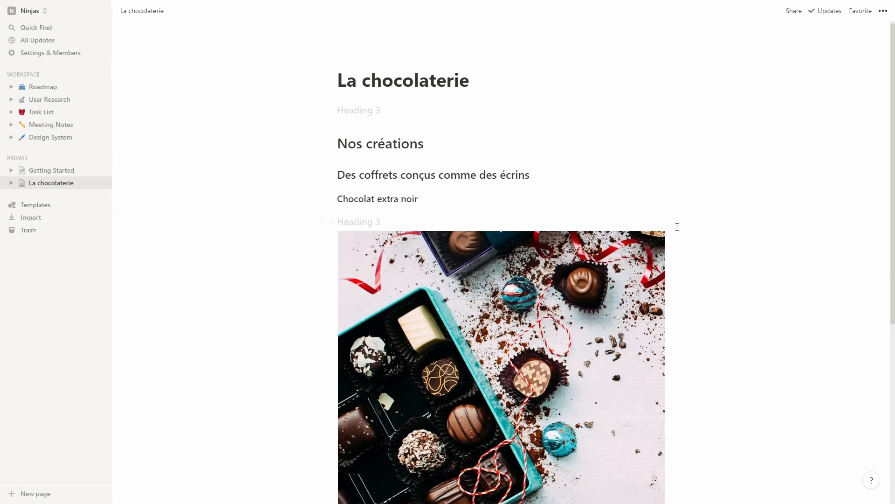
Insert a new image block directly below the chocolate box picture.
scroll(715, 242, "down", 3)
scroll(690, 359, "down", 3)
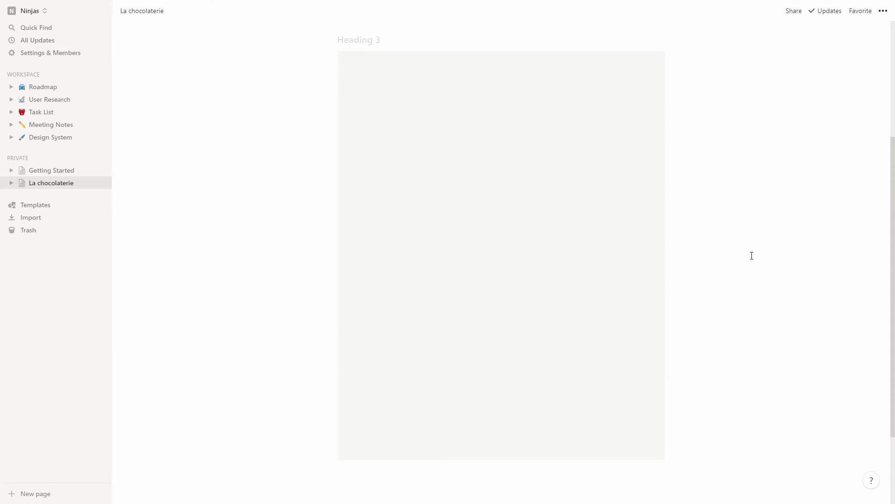
left_click(450, 376)
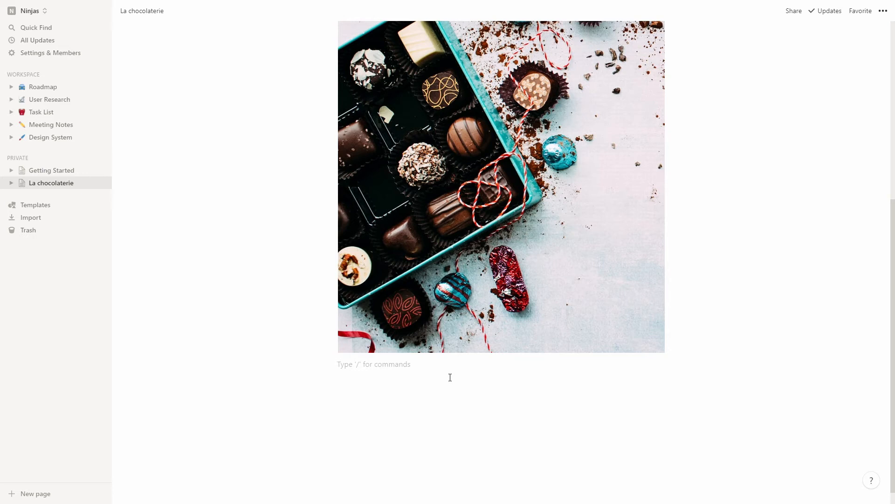
type("/")
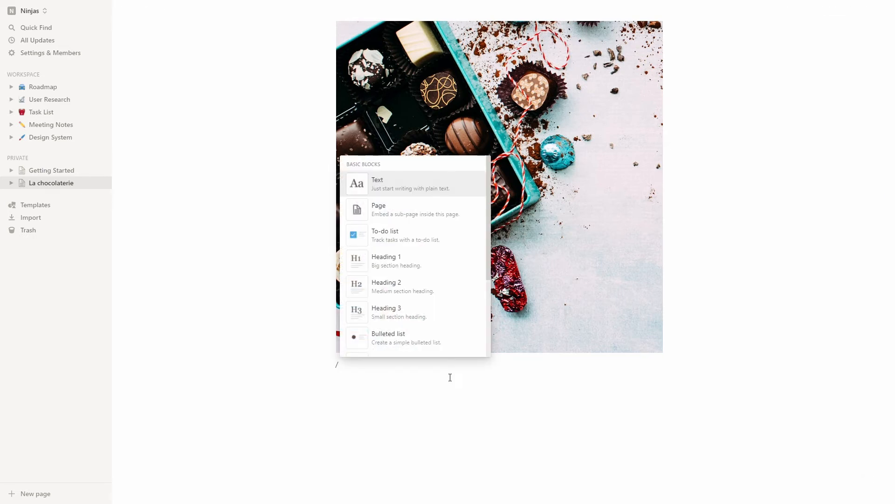
type("img")
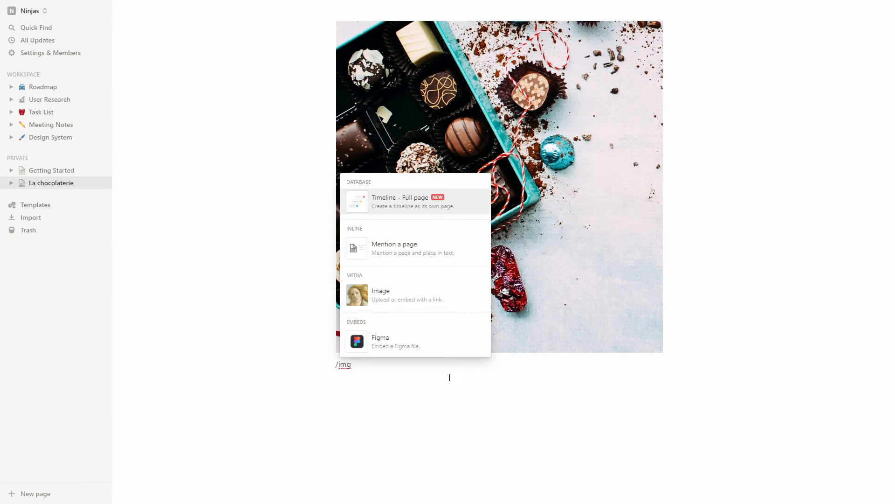
left_click(391, 298)
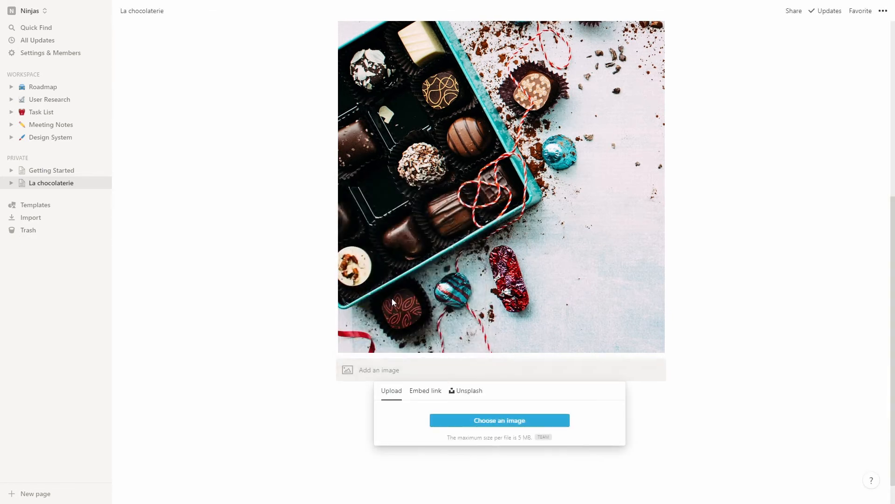
Embed the chocolate cake picture in the empty image block by pasting its copied web link.
left_click(425, 394)
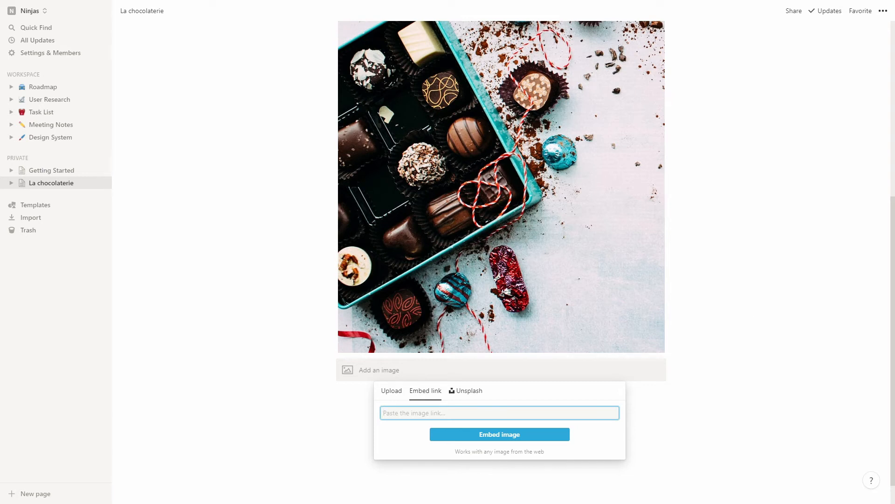
key("alt+Tab")
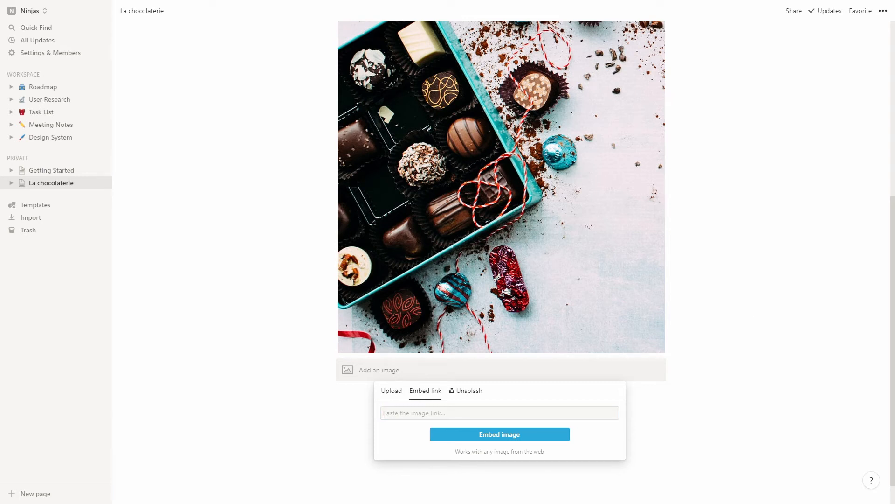
scroll(502, 261, "up", 1)
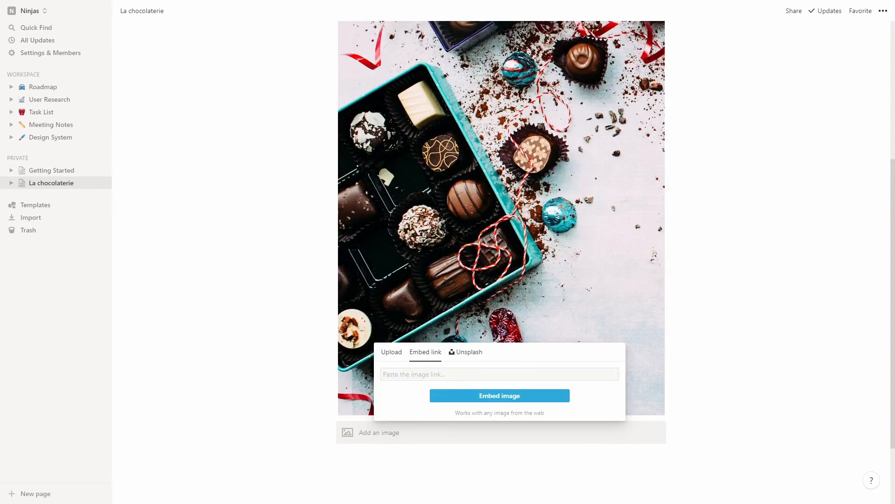
left_click(498, 374)
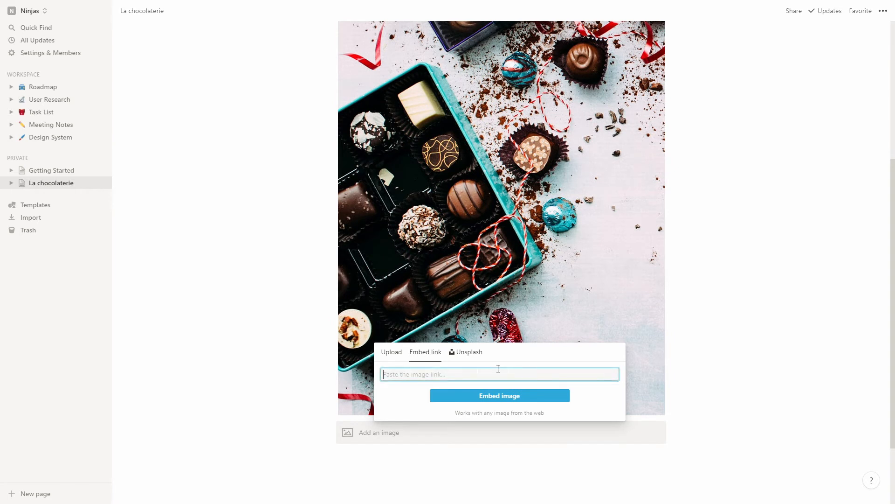
key("ctrl+v")
key("Return")
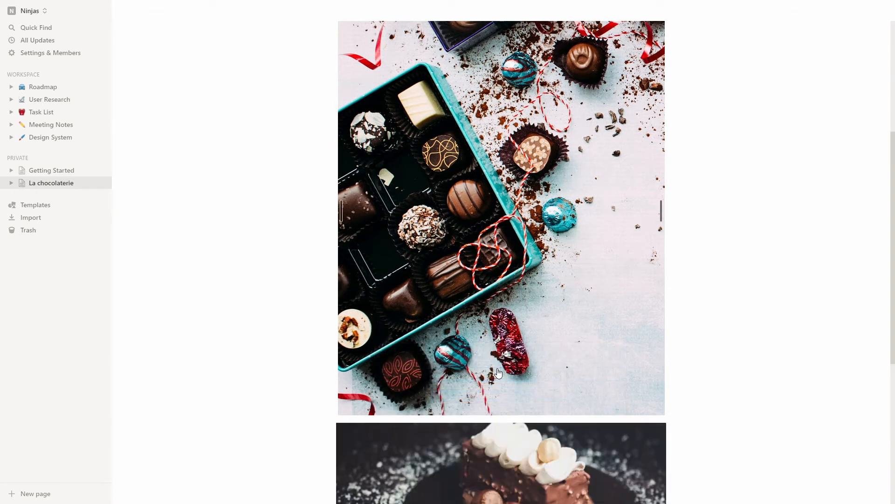
Insert another image block directly below the chocolate cake picture.
scroll(602, 338, "down", 5)
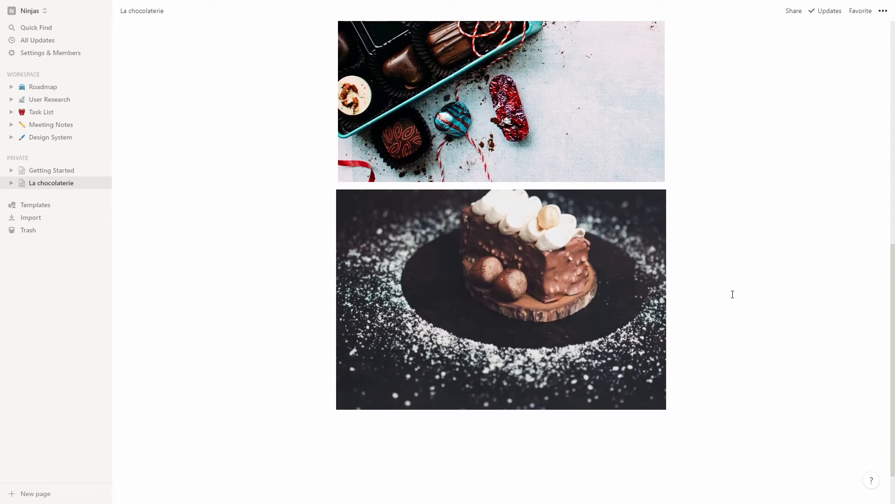
left_click(552, 415)
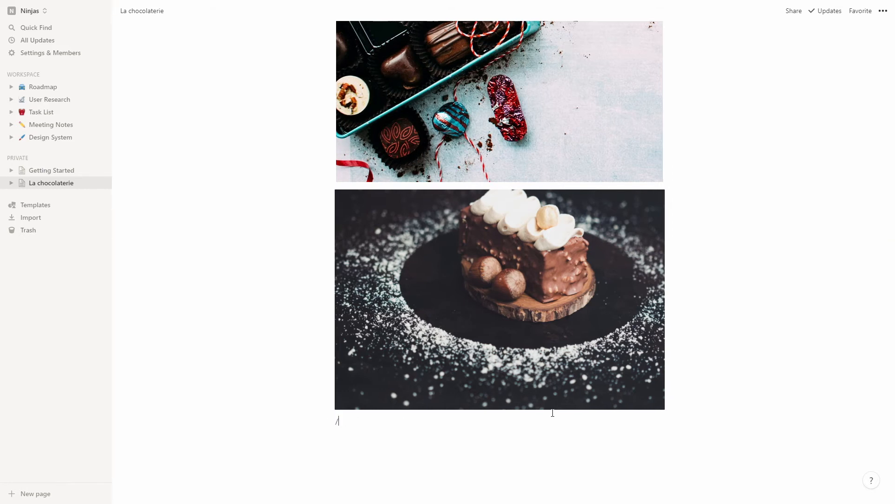
type("/img")
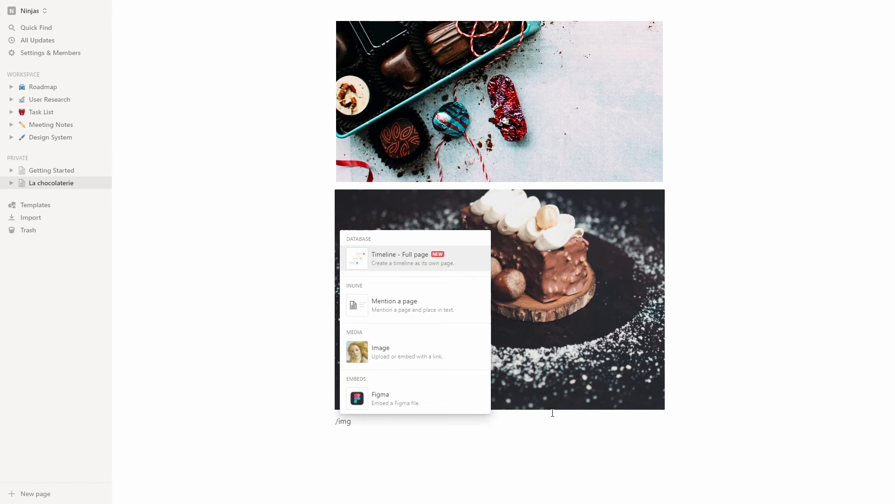
key("Down")
key("Down")
key("Down")
key("Up")
key("Return")
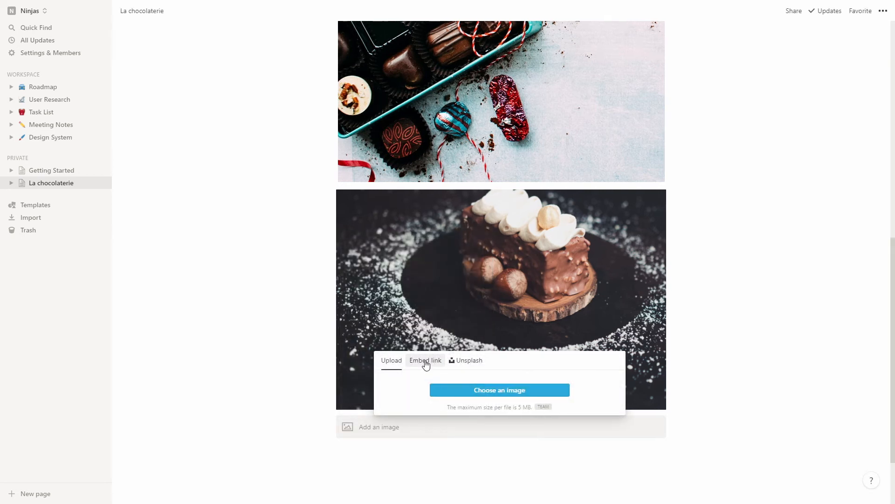
Search Unsplash for "woman" and insert the portrait of the blonde woman in a blue shirt into the image block.
left_click(473, 362)
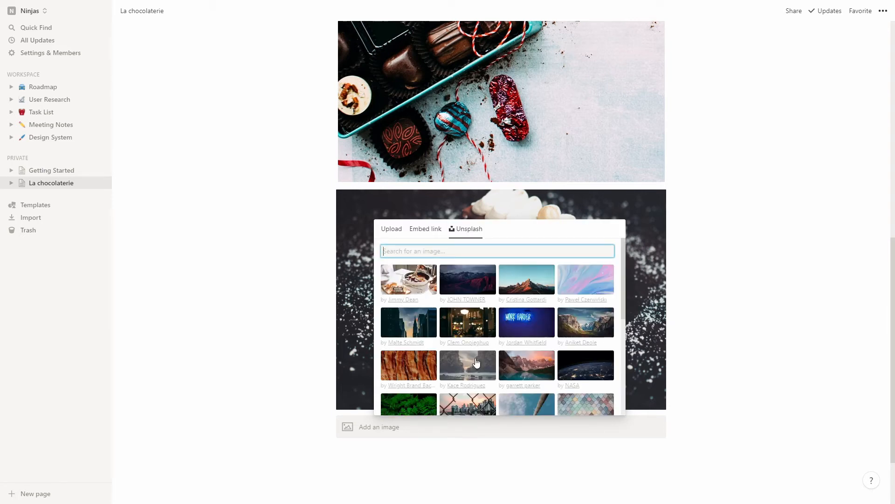
scroll(573, 310, "down", 2)
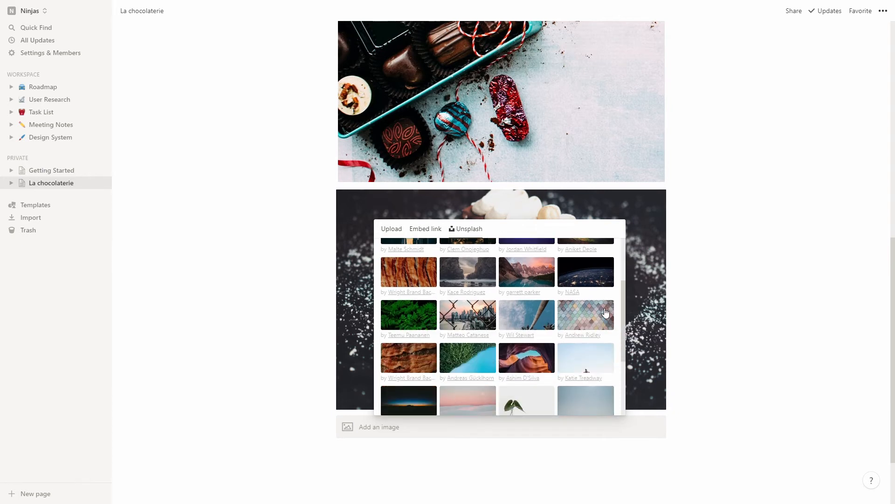
scroll(540, 338, "up", 2)
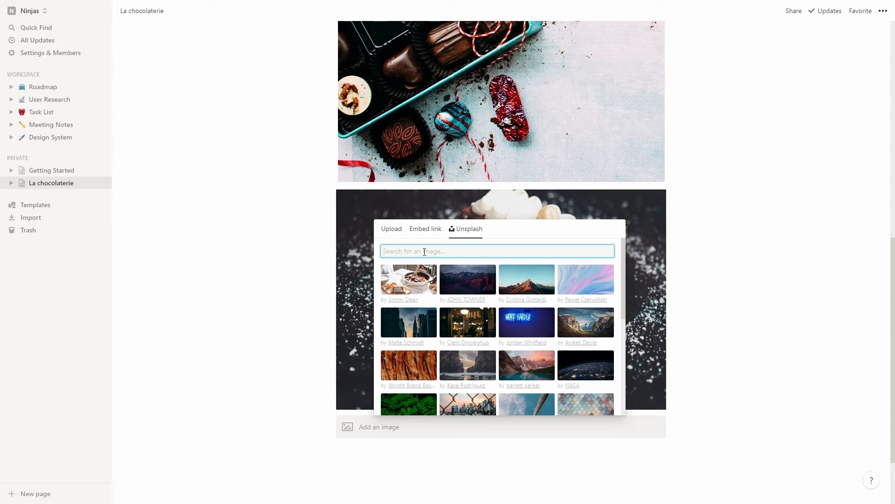
type("woman")
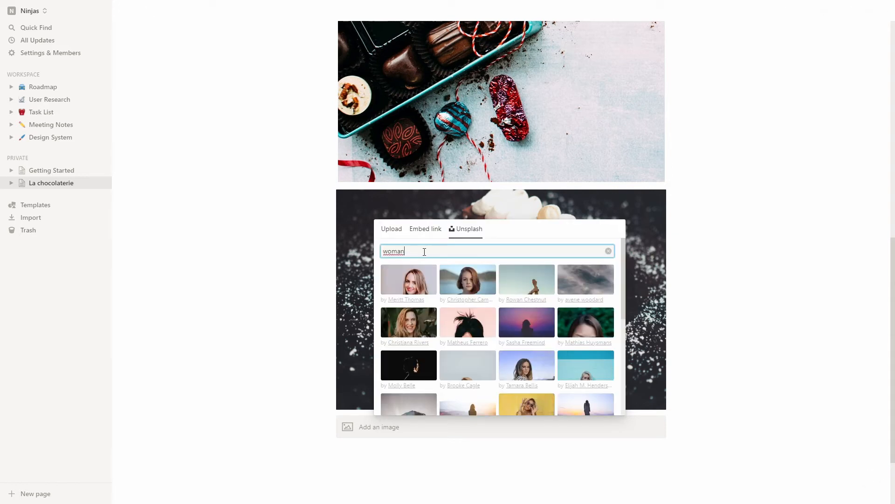
key("Escape")
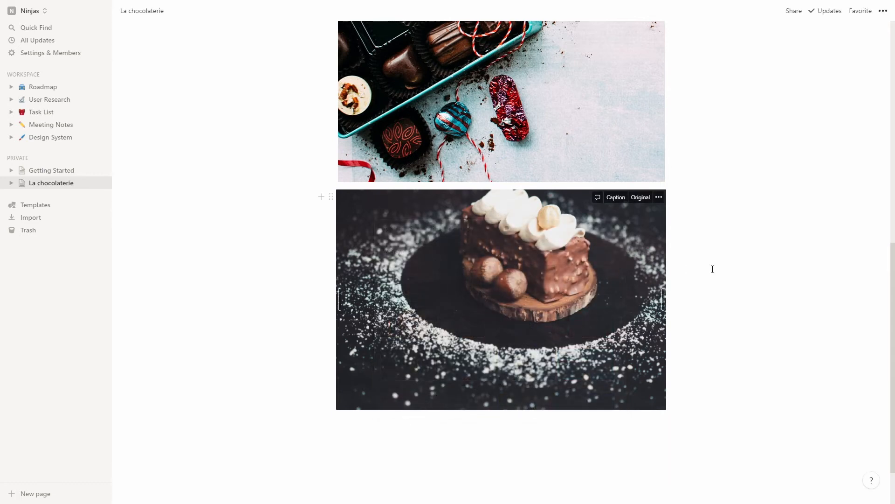
Look through the whole page to examine the inserted images, the headings and the paragraphs beneath them.
scroll(779, 262, "down", 7)
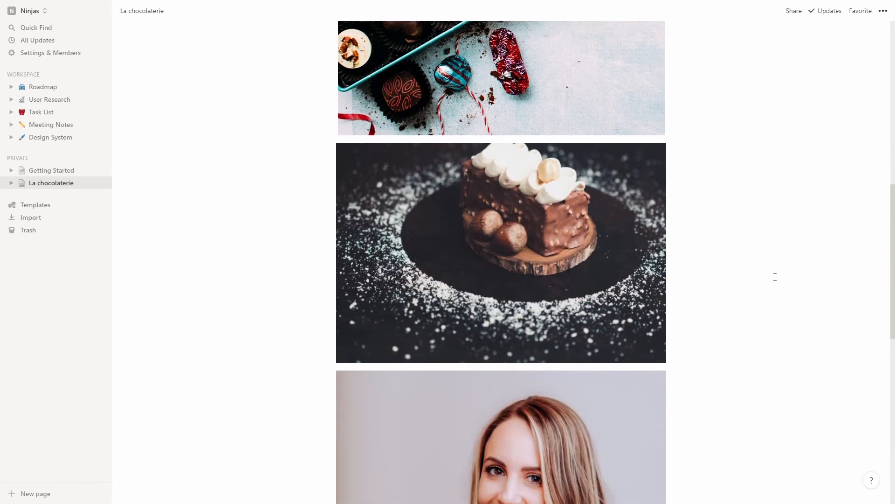
scroll(771, 275, "down", 3)
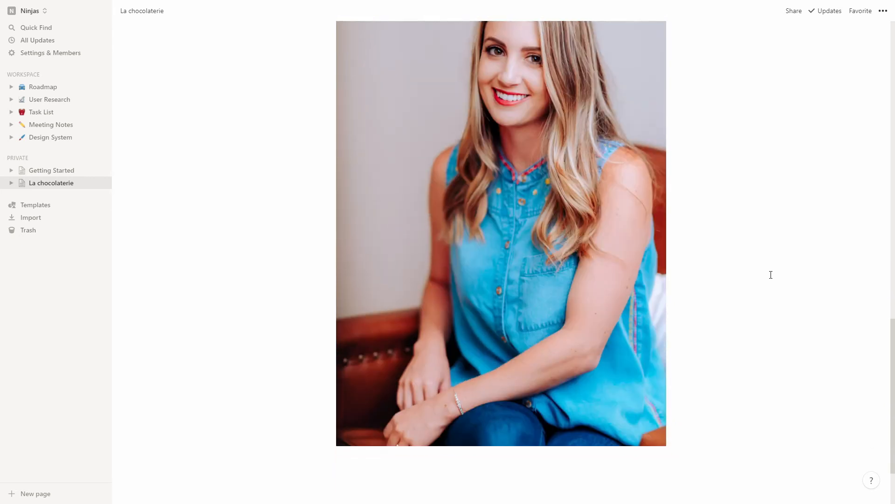
scroll(770, 275, "down", 2)
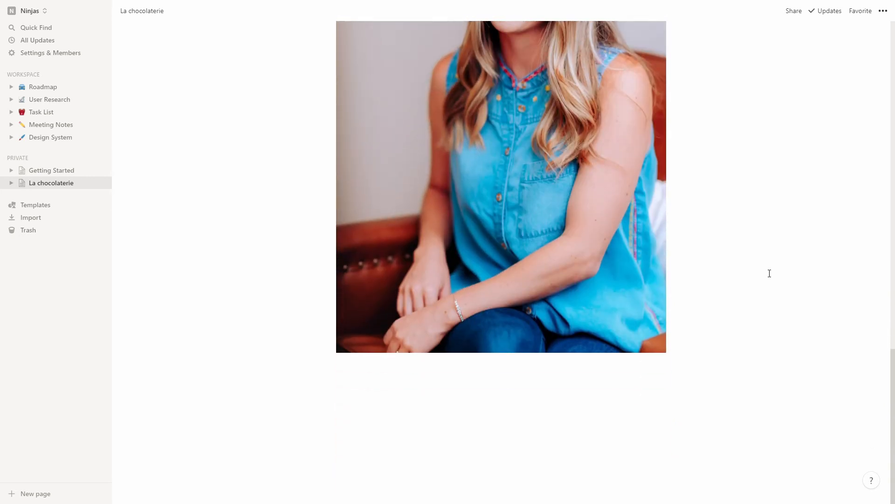
scroll(769, 273, "up", 12)
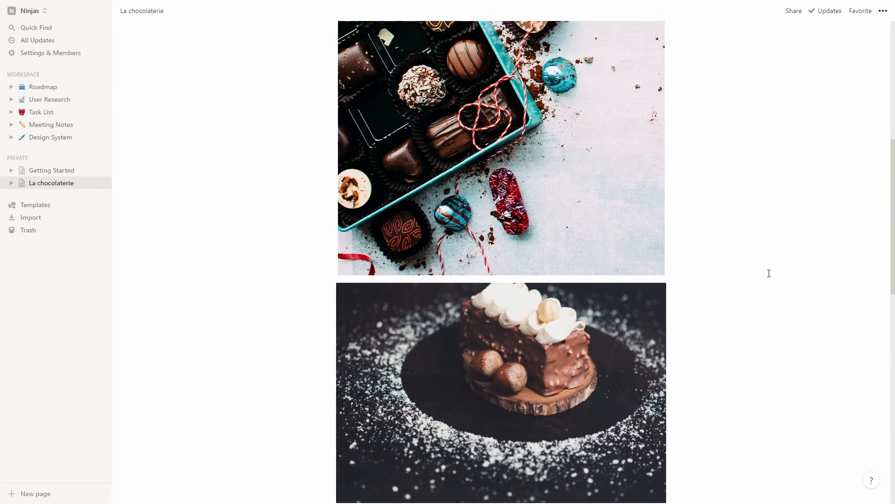
scroll(769, 273, "up", 6)
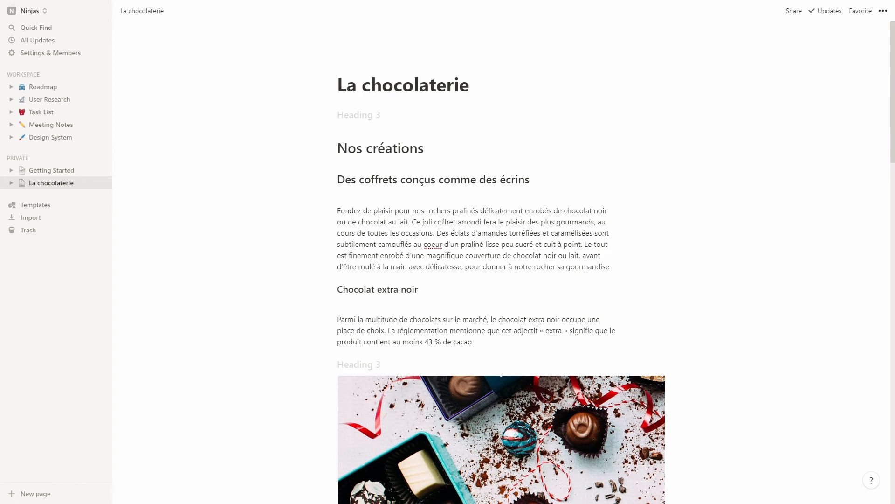
scroll(501, 261, "down", 6)
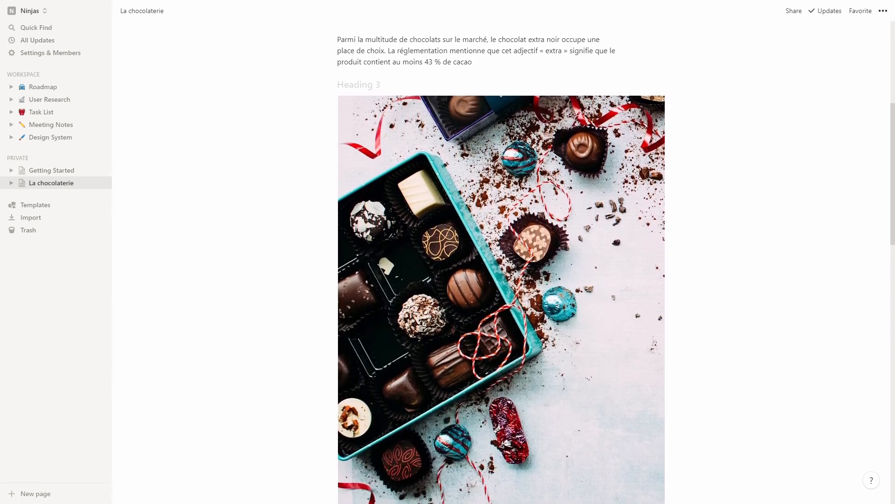
scroll(501, 261, "up", 6)
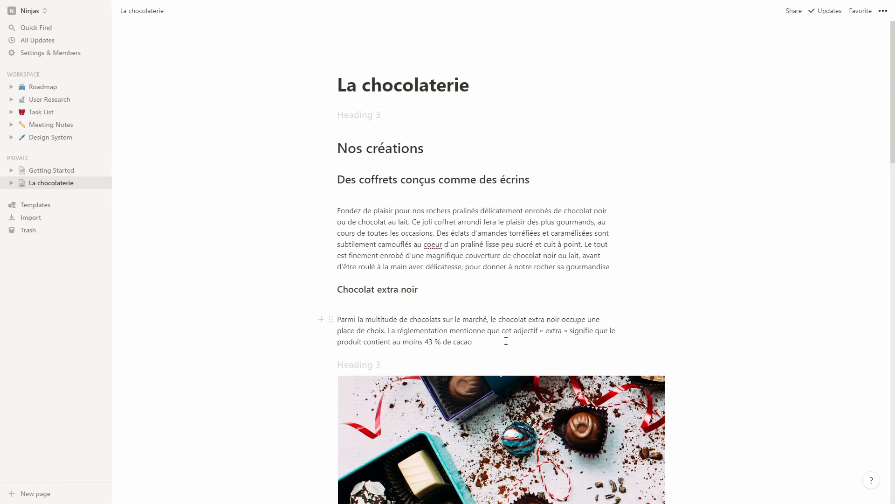
type("/")
key("Down")
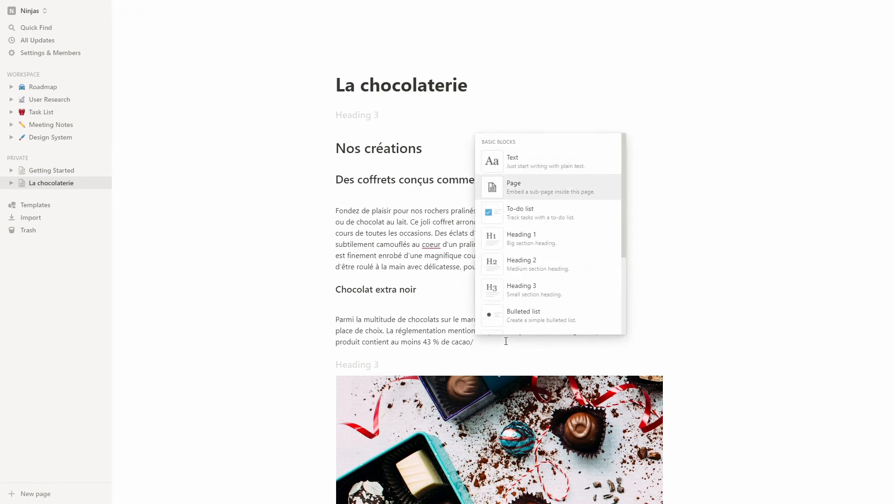
key("Up")
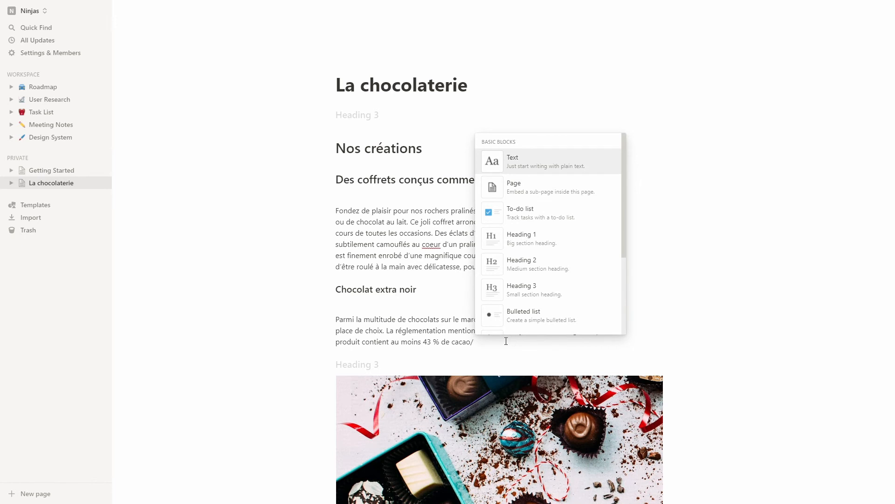
left_click(719, 280)
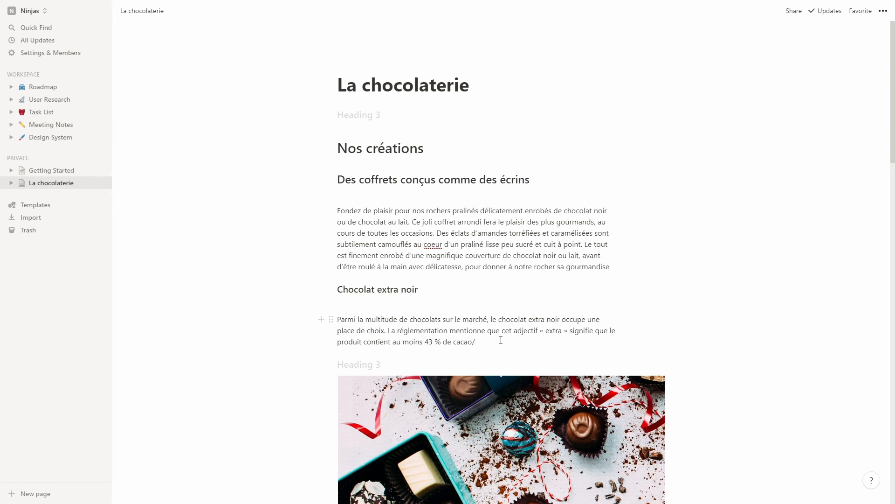
key("BackSpace")
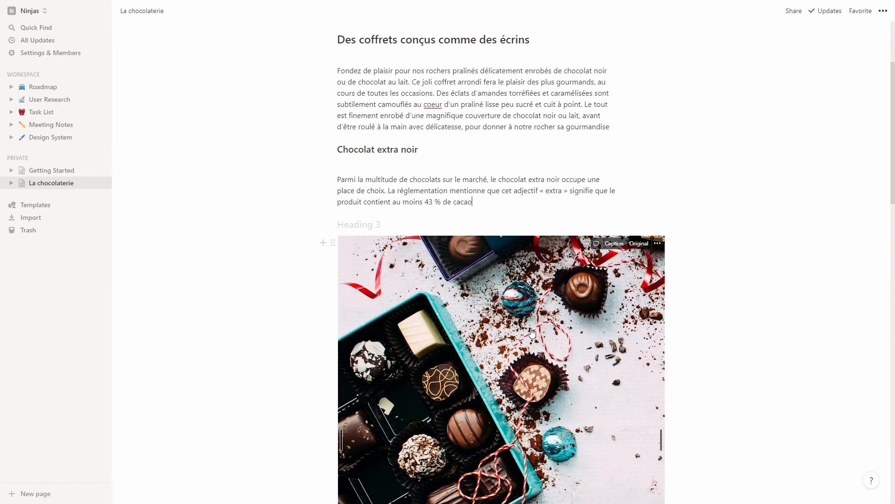
Move the chocolate box picture directly below "Nos créations" and shrink it to about a third of its width.
left_click_drag(532, 330, 503, 154)
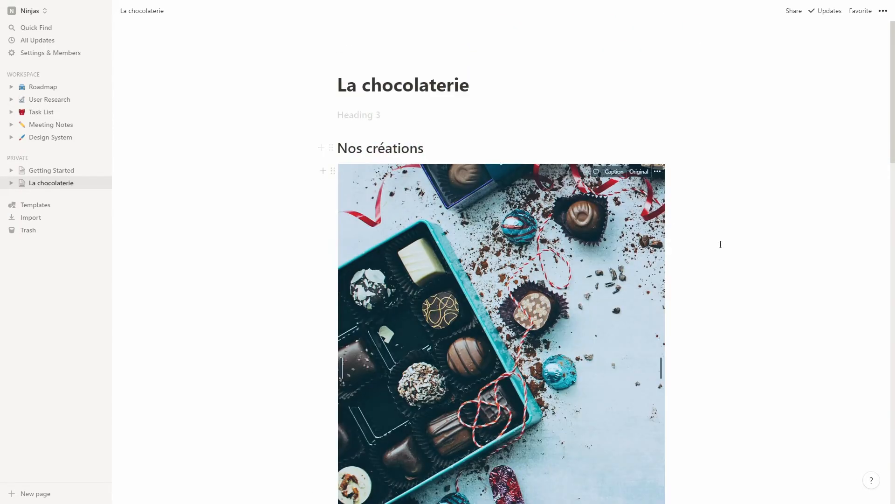
scroll(404, 408, "down", 3)
left_click_drag(341, 430, 445, 252)
scroll(606, 226, "up", 3)
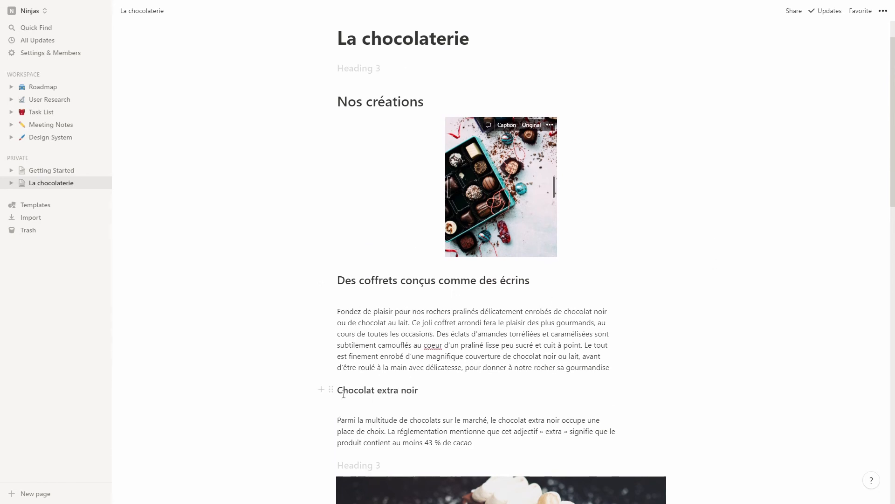
Move the "Chocolat extra noir" heading into a second column to the right of "Nos créations".
left_click_drag(330, 390, 686, 107)
left_click_drag(686, 107, 702, 121)
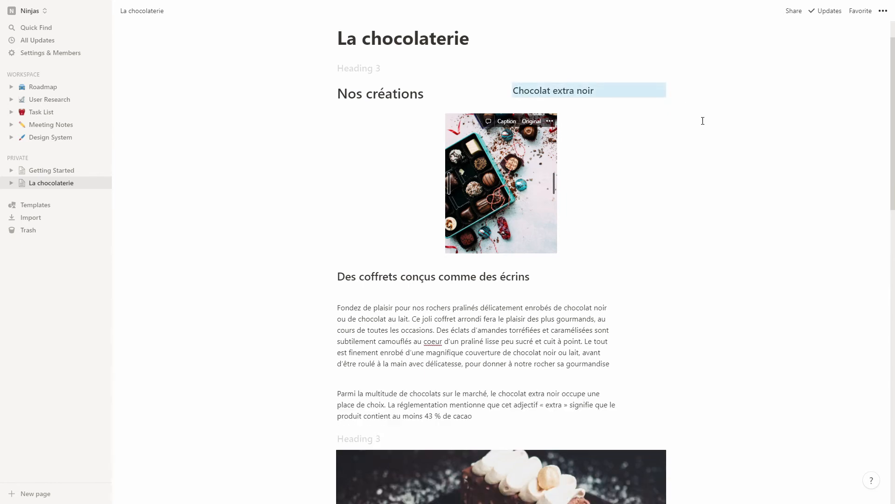
scroll(724, 223, "down", 2)
scroll(723, 224, "up", 2)
Try to move the reduced chocolate box picture to the left within its row.
left_click_drag(483, 164, 340, 152)
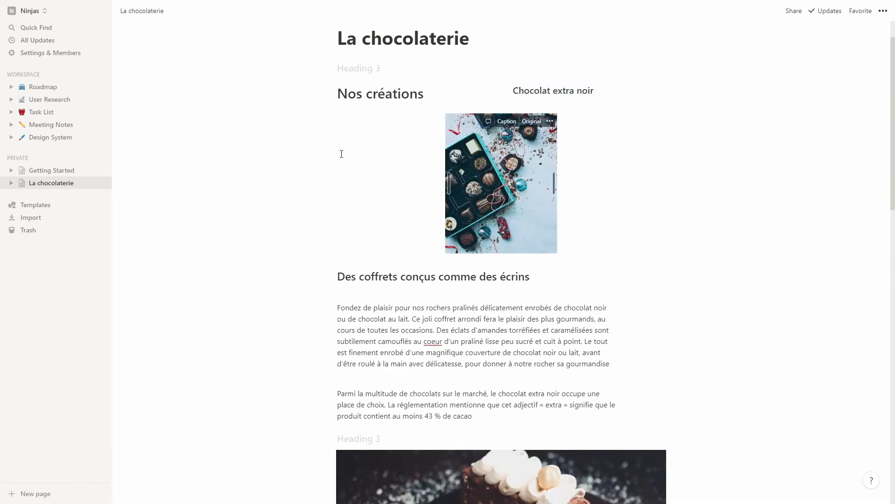
scroll(657, 282, "down", 2)
scroll(656, 282, "down", 2)
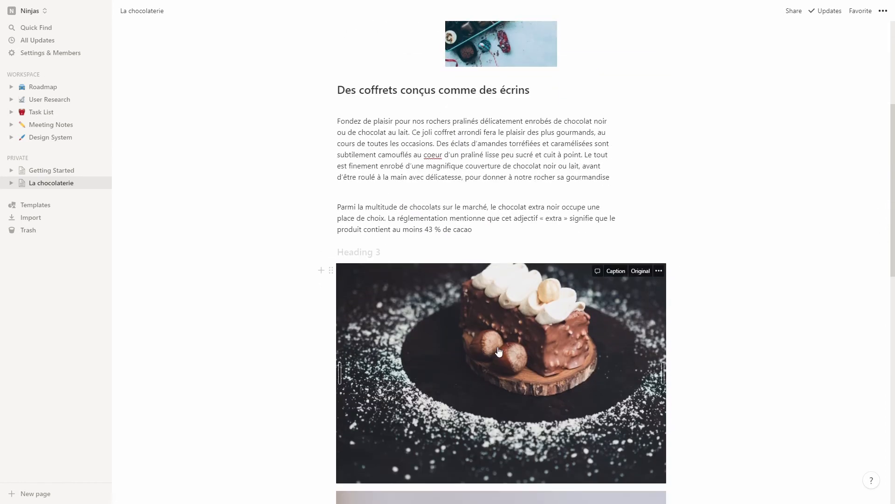
Move the chocolate cake picture into a second column beside the chocolate box picture, under "Chocolat extra noir".
left_click_drag(499, 352, 644, 250)
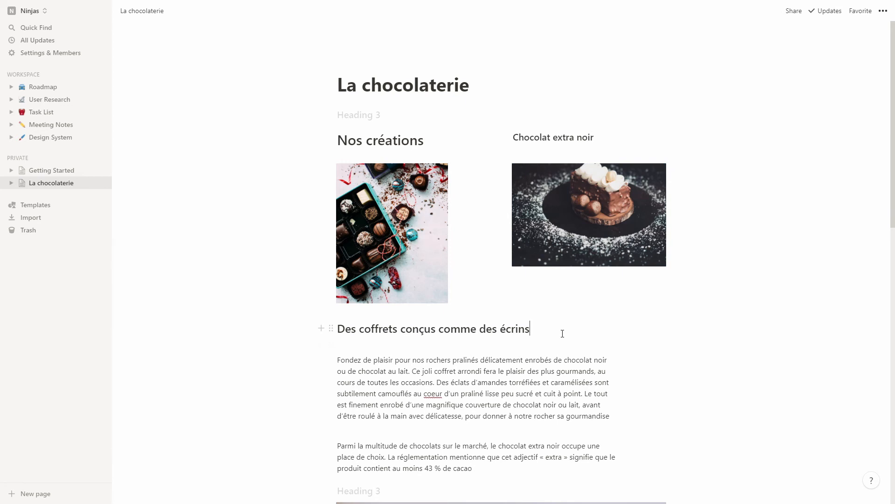
Shrink the portrait of the woman to about a third of its width and place it directly beneath the chocolate cake picture.
scroll(702, 321, "down", 1)
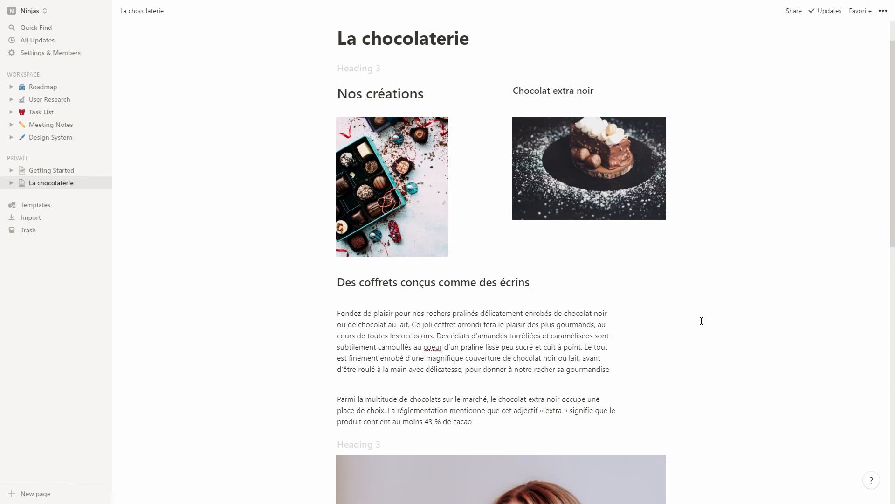
scroll(701, 321, "down", 4)
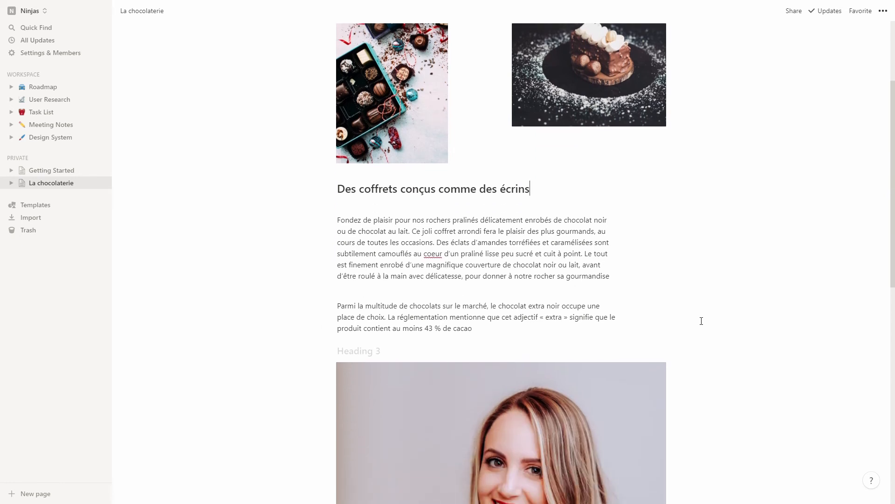
scroll(700, 320, "down", 8)
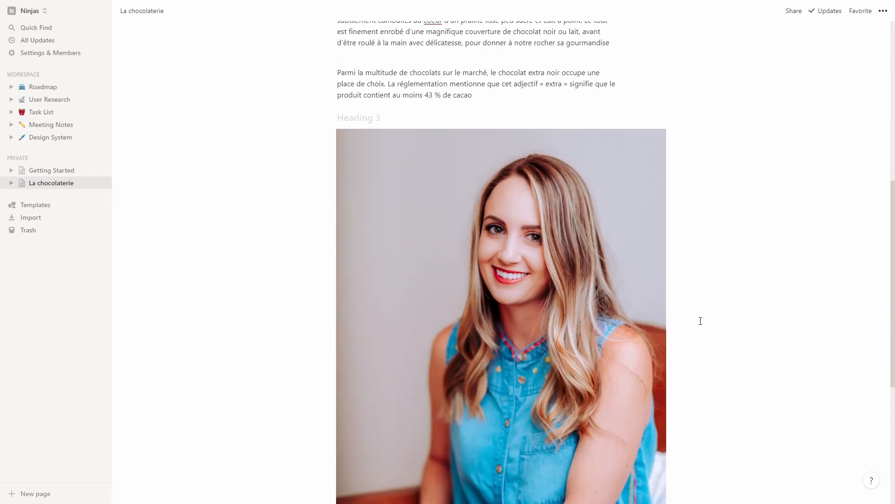
scroll(628, 309, "up", 3)
scroll(629, 308, "up", 5)
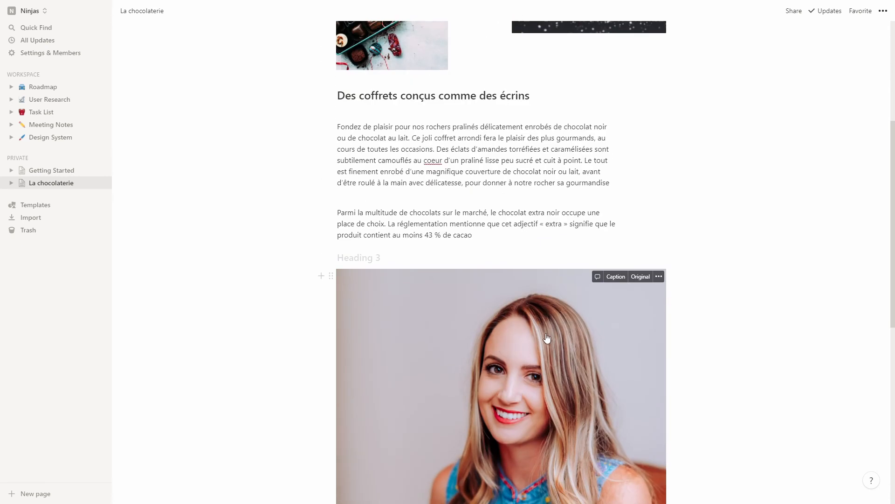
scroll(544, 122, "down", 5)
scroll(543, 122, "down", 2)
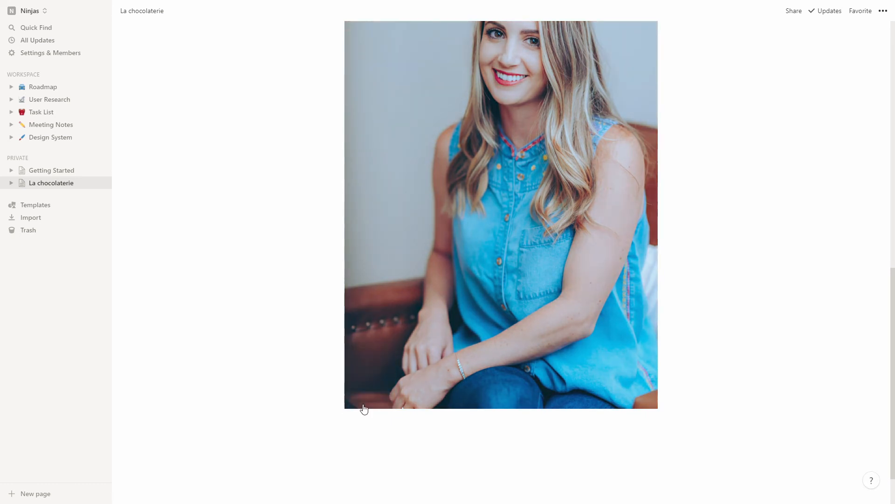
left_click_drag(346, 405, 444, 258)
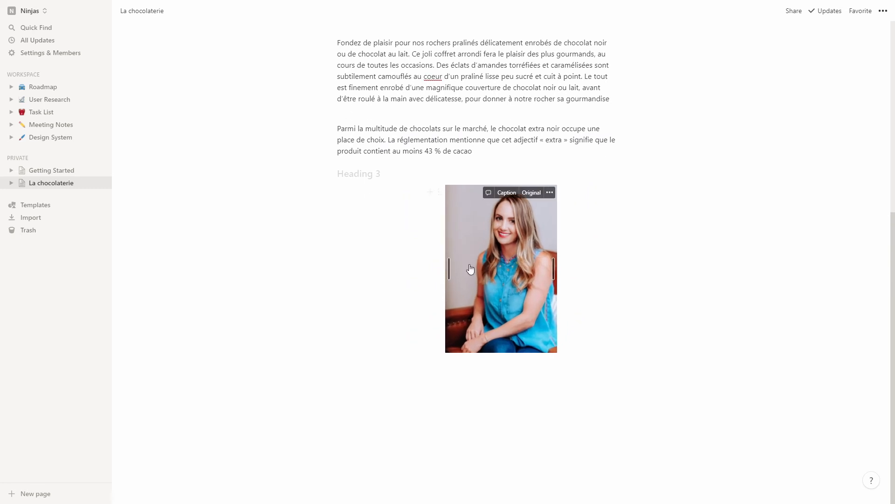
scroll(602, 261, "up", 2)
scroll(600, 271, "up", 2)
left_click_drag(489, 431, 615, 154)
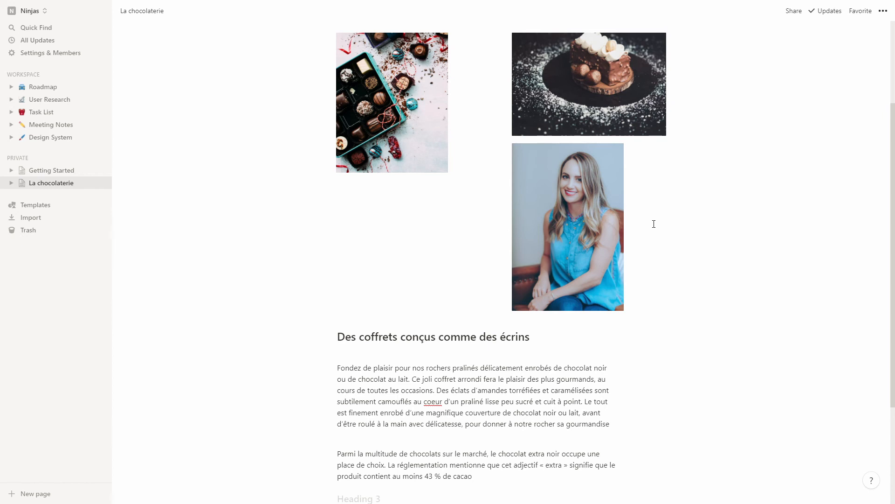
Move the "Des coffrets conçus comme des écrins" heading and its "Fondez de plaisir" paragraph into a new column between the pictures.
mouse_move(598, 215)
left_click_drag(331, 335, 462, 134)
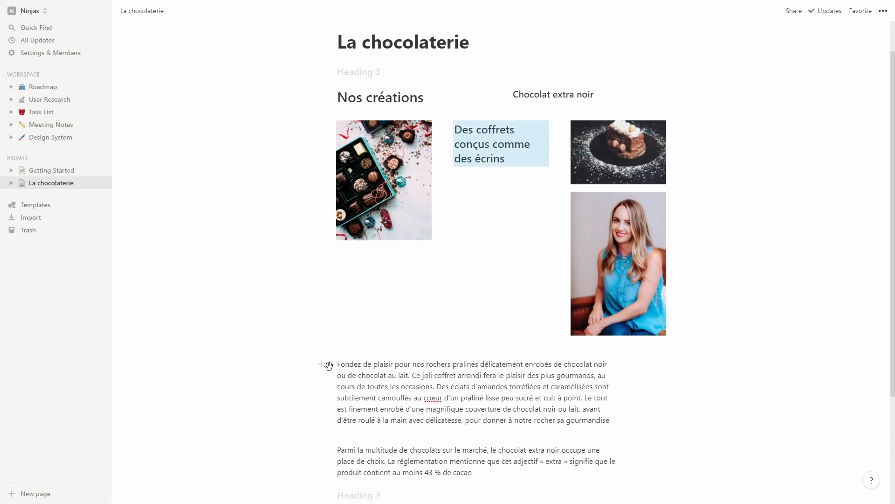
left_click_drag(329, 366, 459, 197)
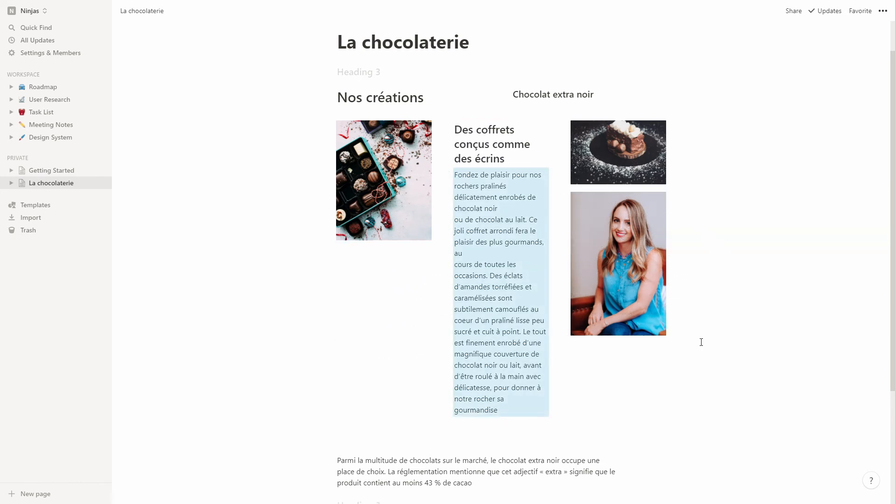
left_click(621, 364)
Move the "Parmi la multitude de chocolats" paragraph above the cake picture and the "Chocolat extra noir" heading directly above that paragraph.
scroll(619, 361, "down", 3)
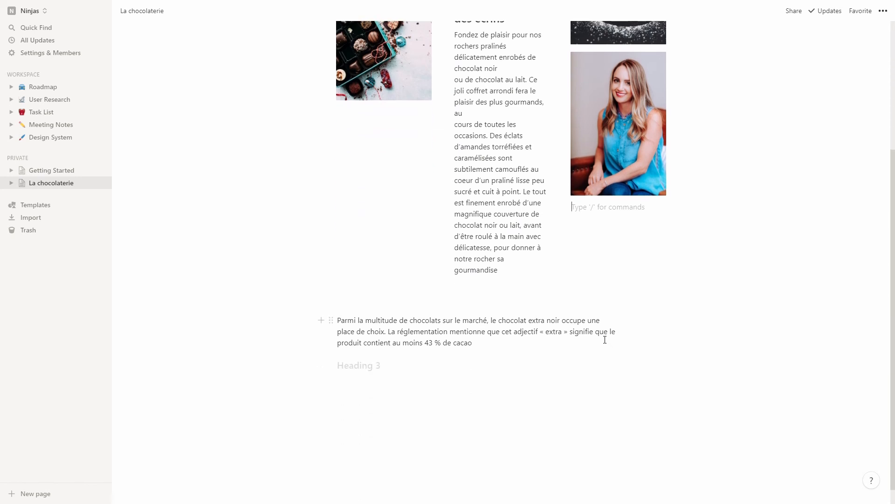
scroll(605, 340, "up", 2)
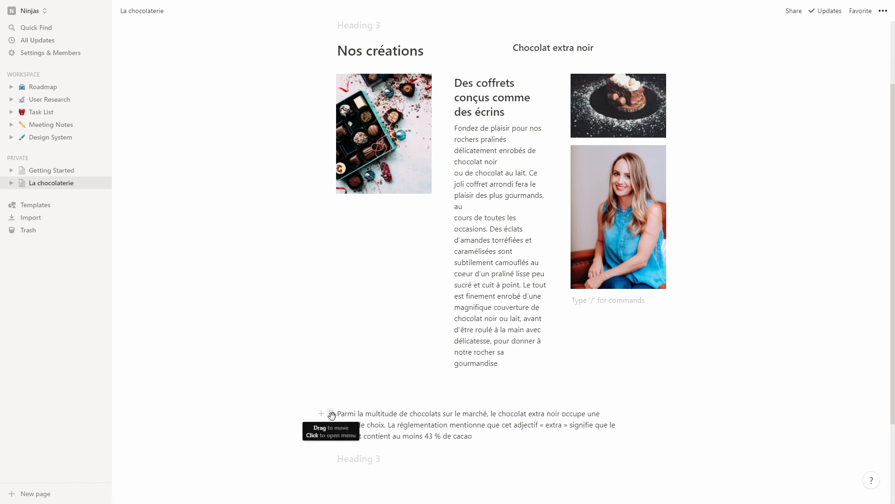
left_click_drag(331, 413, 587, 71)
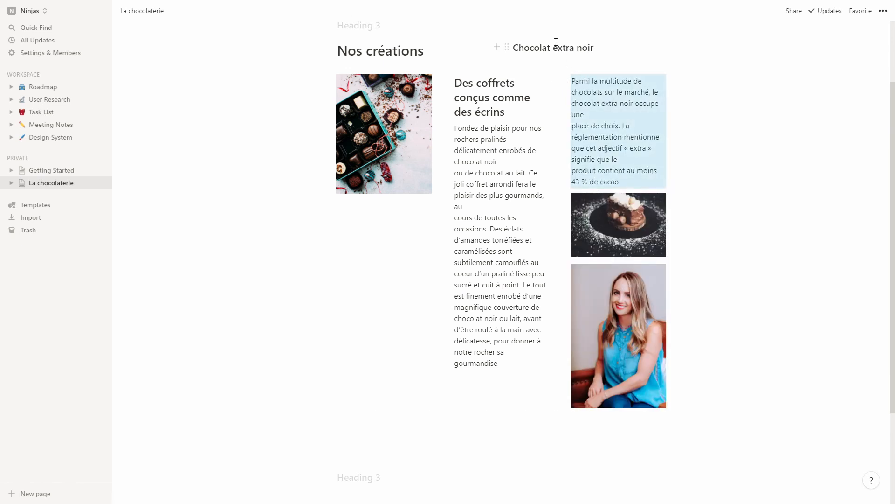
left_click_drag(503, 47, 612, 127)
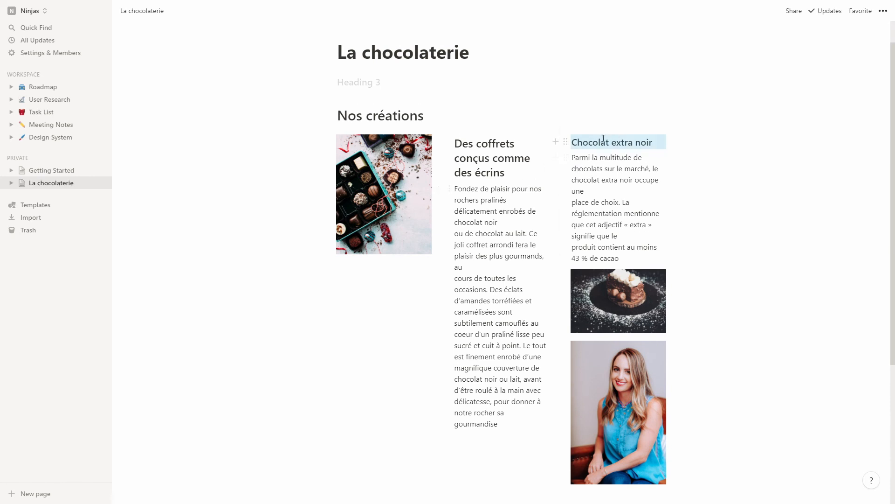
Insert a callout below the empty last heading with the text "Le saviez-vous ? Le chocolat est bon pour la santé".
scroll(600, 140, "up", 1)
scroll(700, 156, "down", 1)
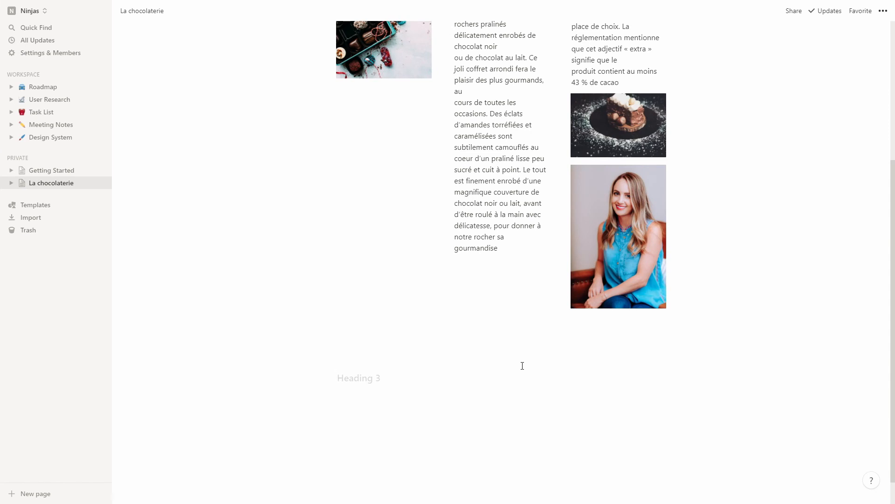
type("/")
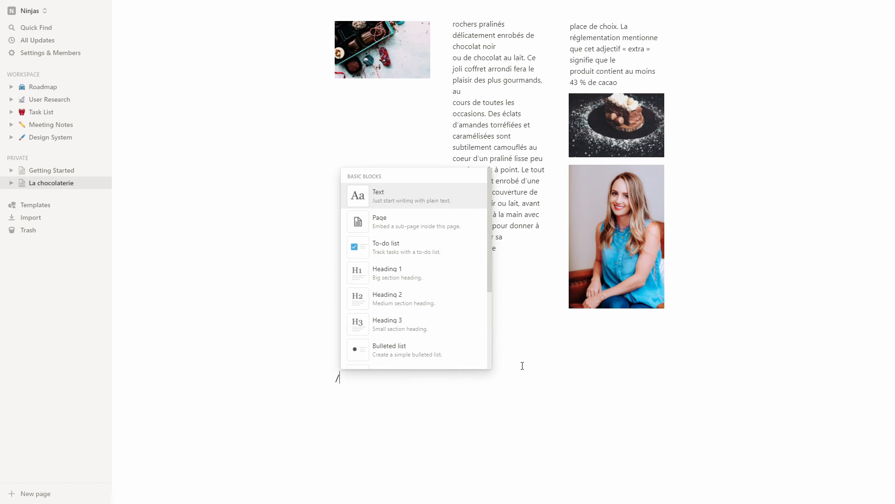
key("Down")
key("Down")
key("Down")
key("Down")
key("Down")
key("Down")
key("Down")
key("Down")
key("Down")
key("Down")
key("Down")
key("Down")
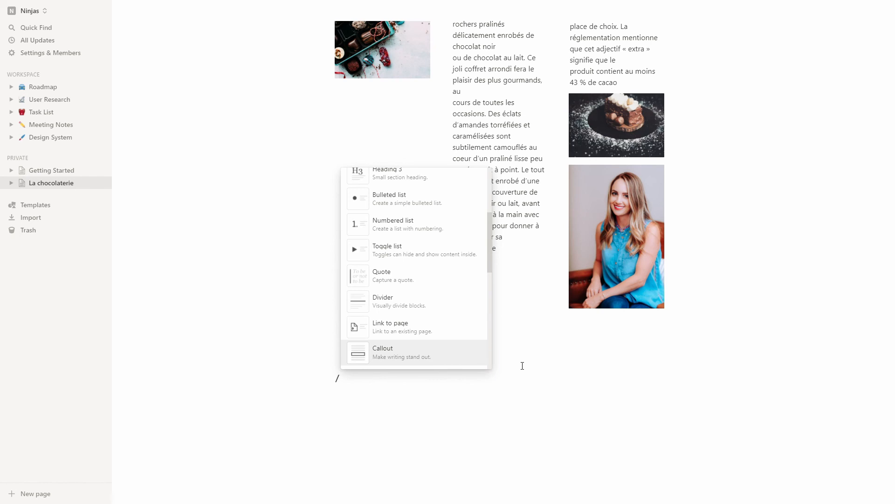
key("Return")
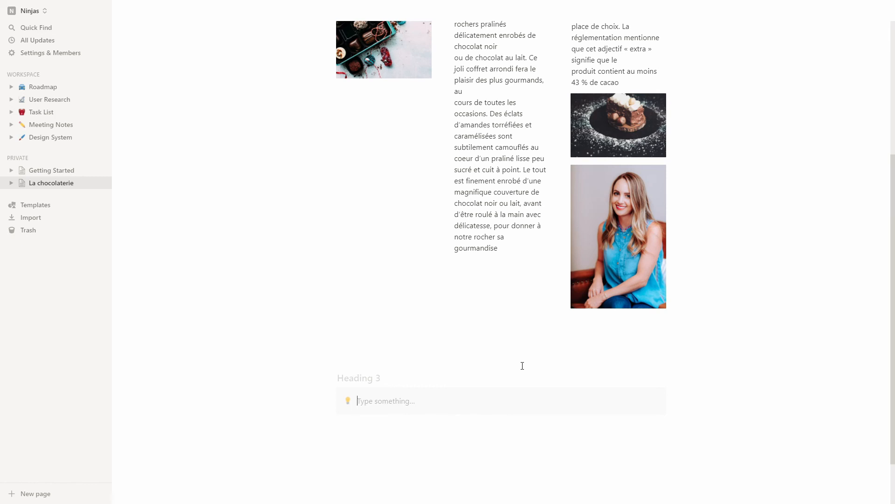
type("Le saviez-vous ? Le chocolat est bon pour la santé")
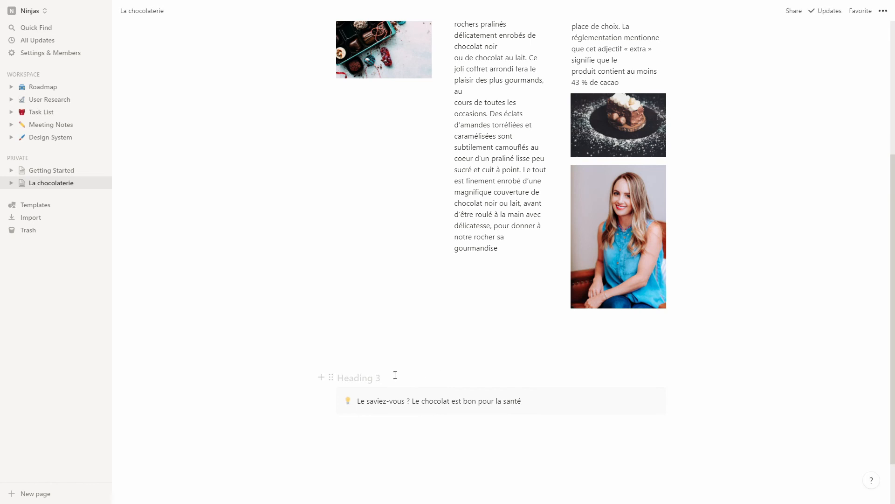
Move the callout into the third column, between the "Chocolat extra noir" heading and its paragraph.
mouse_move(331, 397)
left_click_drag(330, 397, 604, 183)
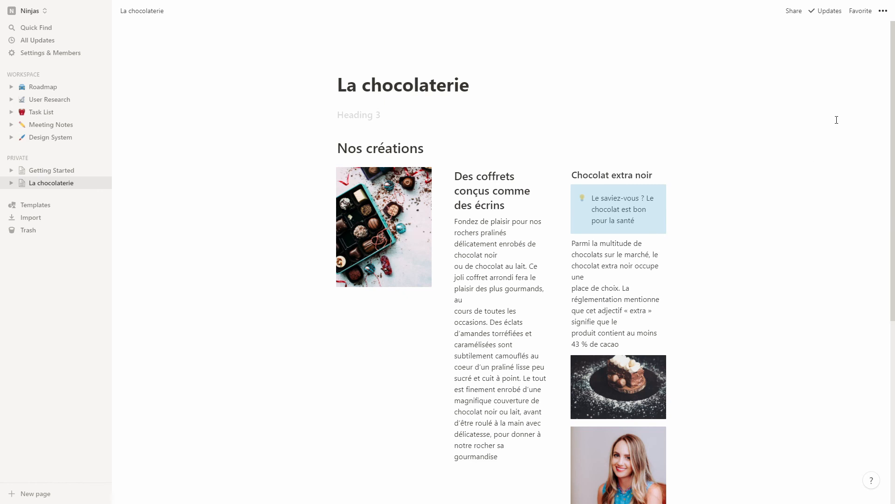
Turn on full width for the "La chocolaterie" page and close the page options.
left_click(884, 13)
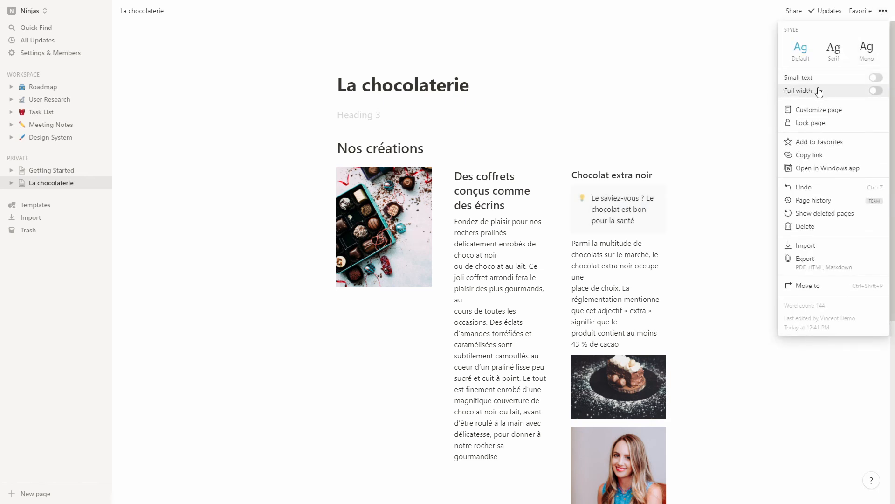
left_click(876, 92)
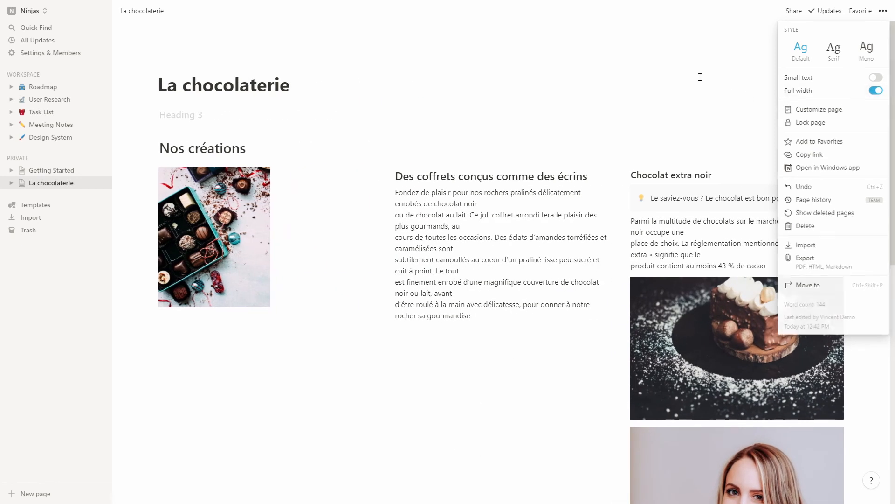
left_click(702, 75)
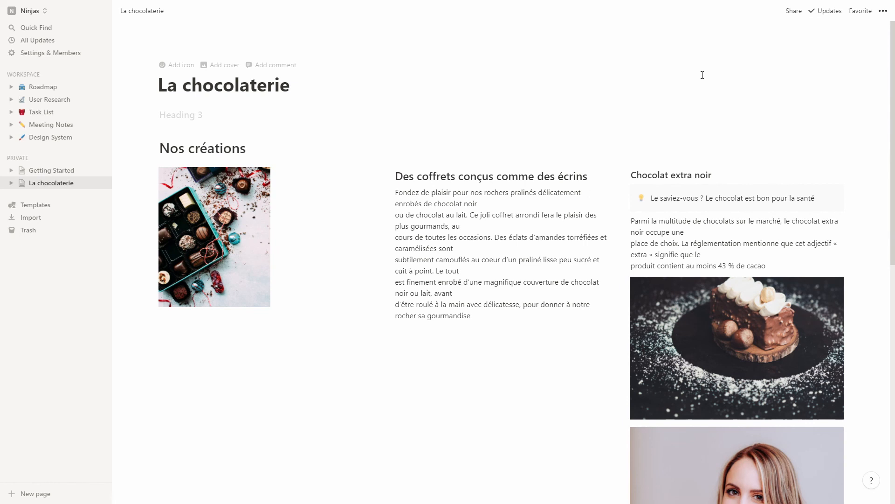